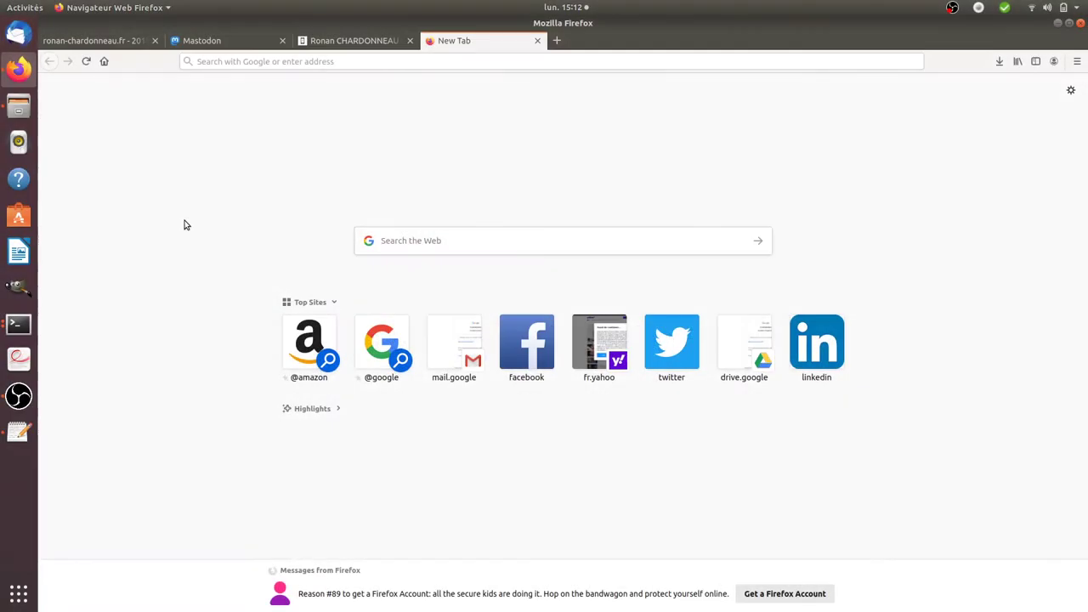
View the Mastodon home timeline and decline its notification permission request.
click(250, 47)
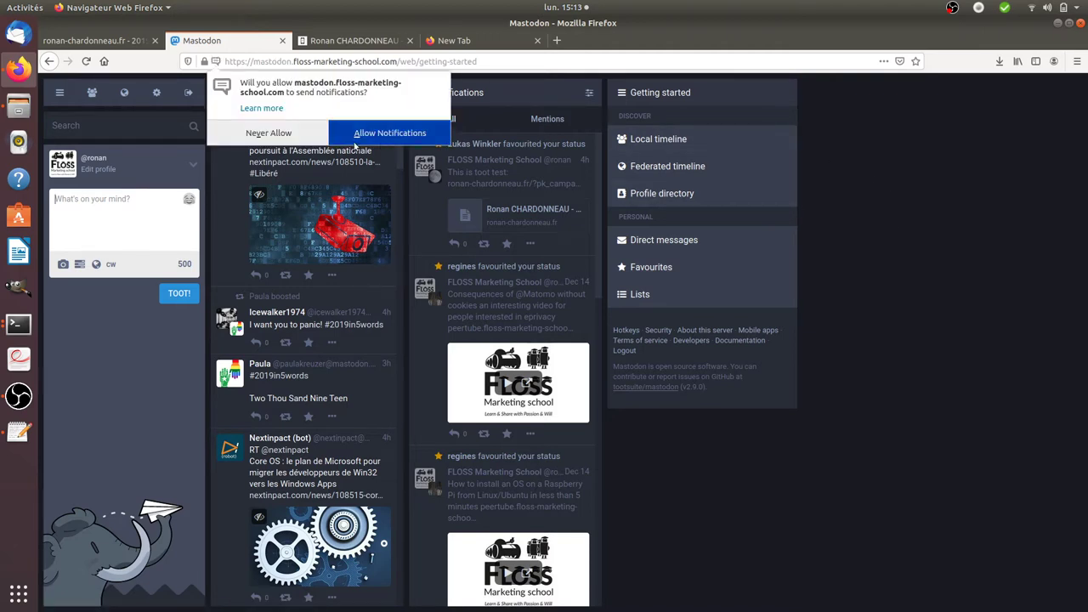
click(299, 137)
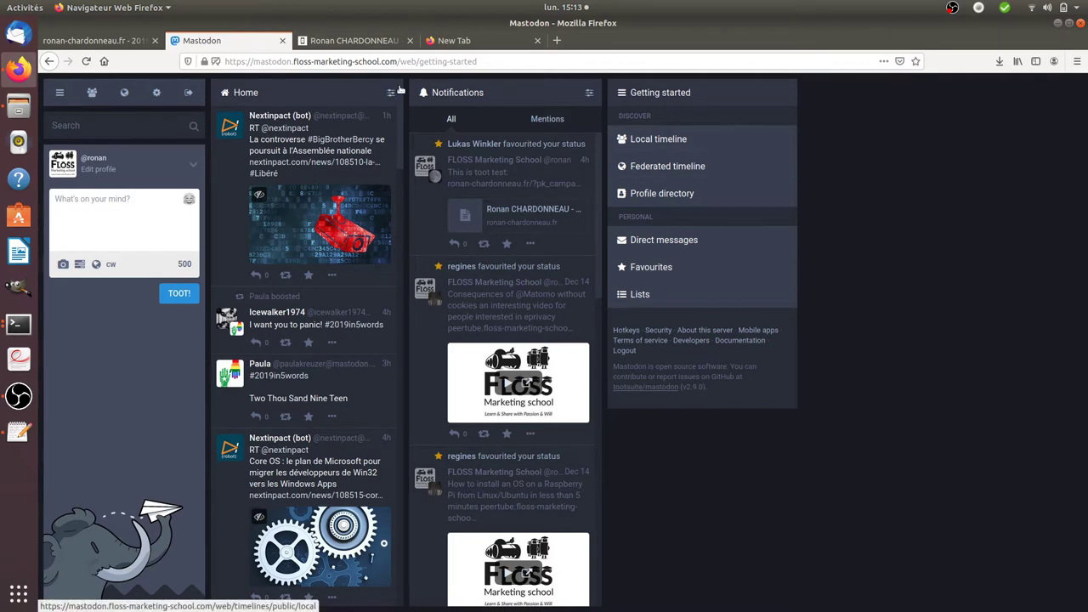
Back in Matomo, open Objectifs > Gérer les objectifs and start a new goal.
click(130, 43)
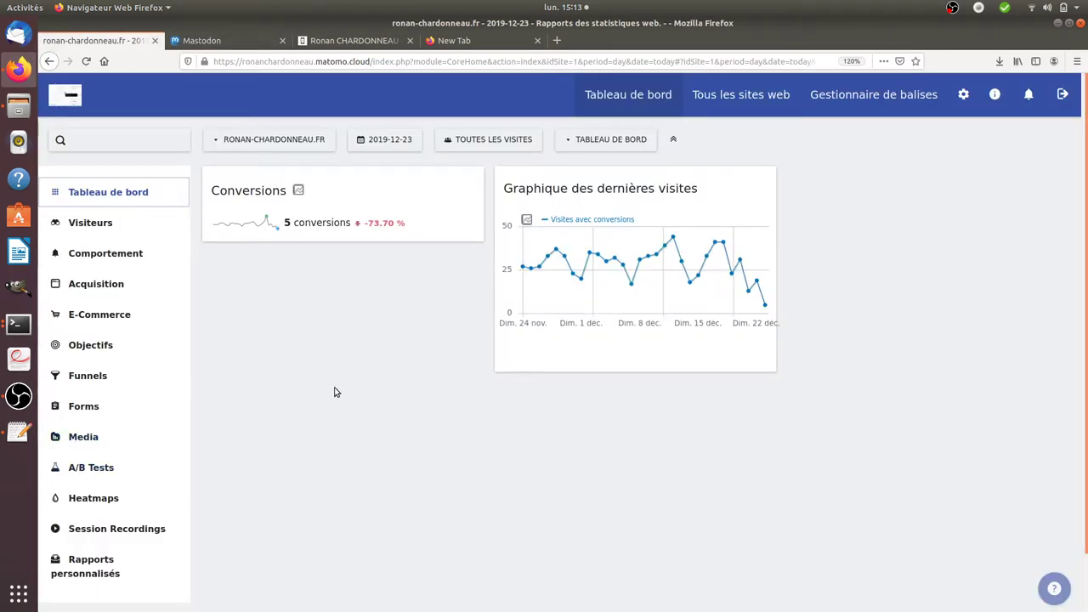
click(110, 347)
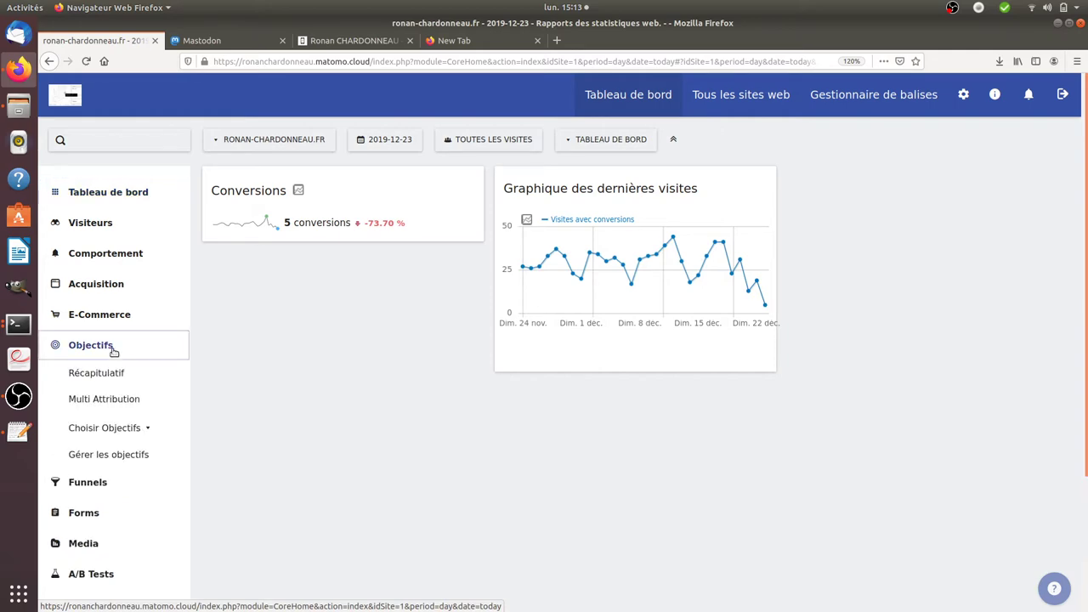
click(109, 459)
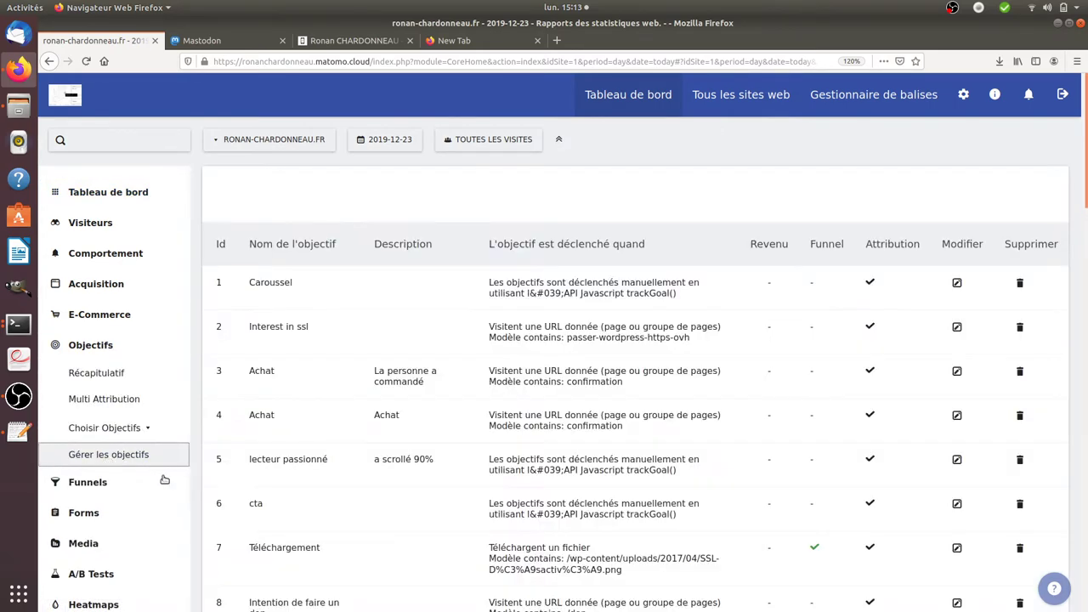
drag(1084, 293, 1085, 593)
click(315, 503)
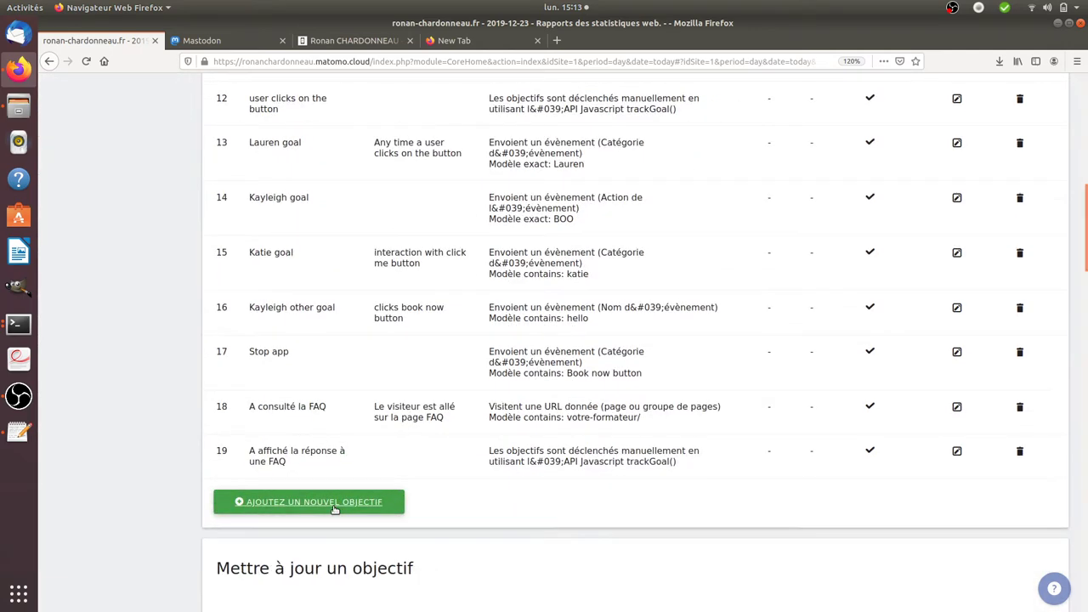
Name the goal 'Conversions brought by my campaign'.
click(310, 159)
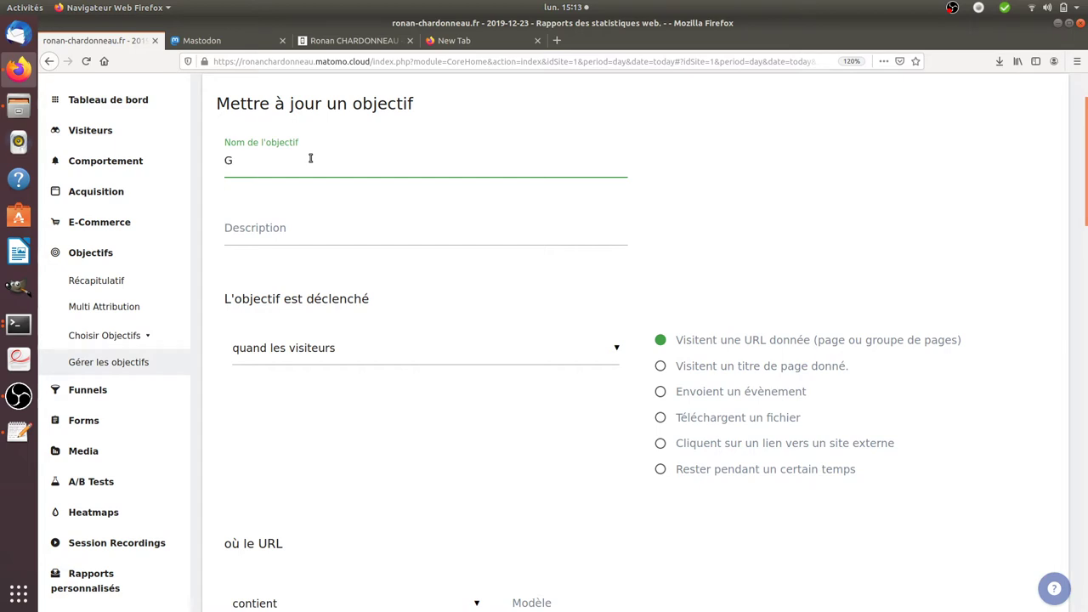
text(Goal based on refer)
key(ctrl+a)
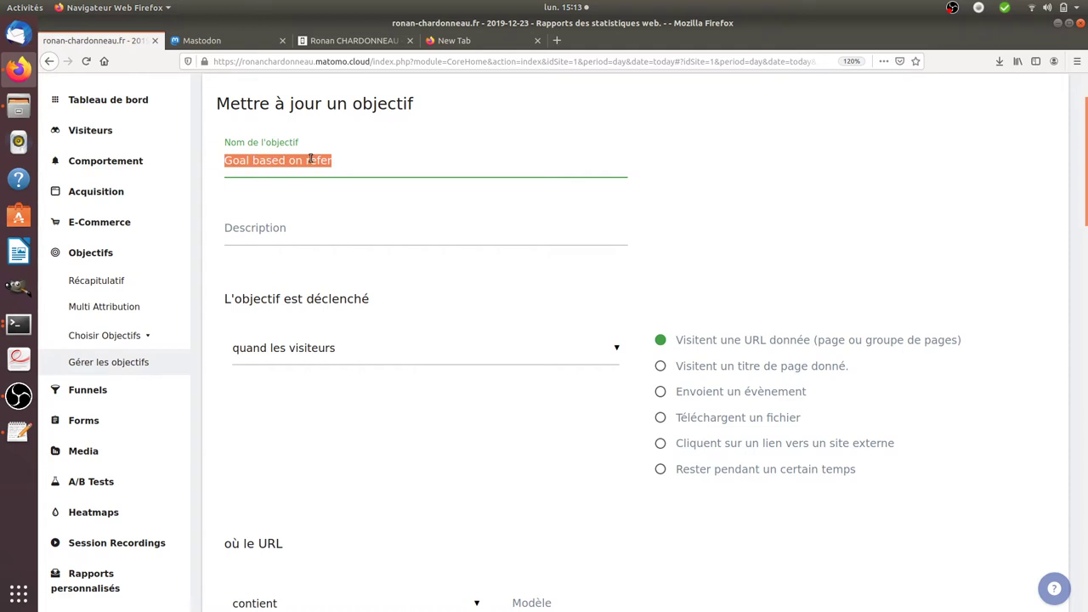
text(Conver)
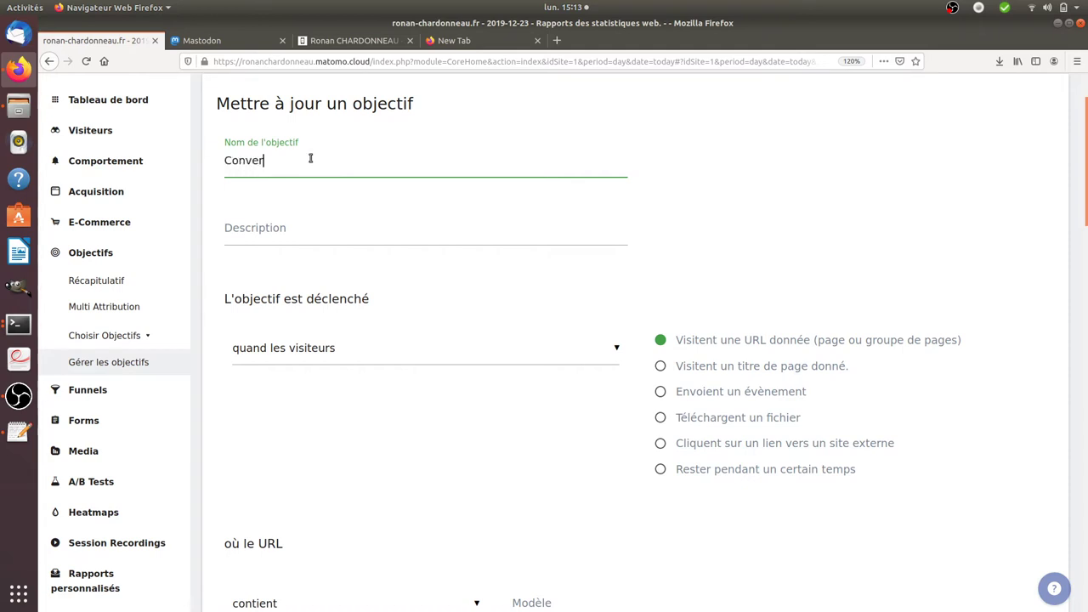
text(sions brought by my campaign)
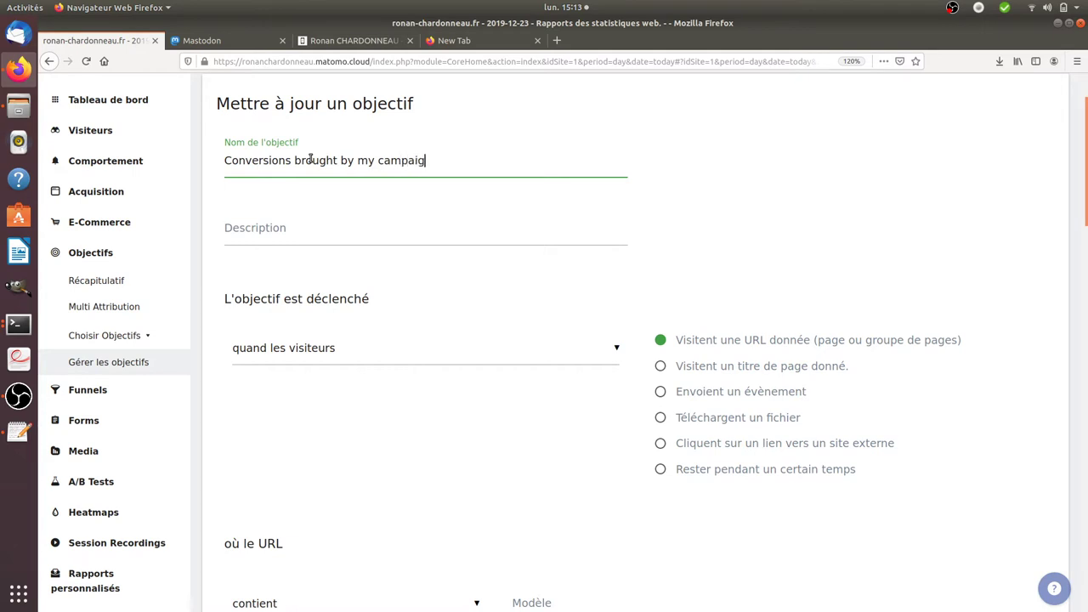
Set the goal to trigger manually, allow multiple conversions per visit, and save it.
click(381, 357)
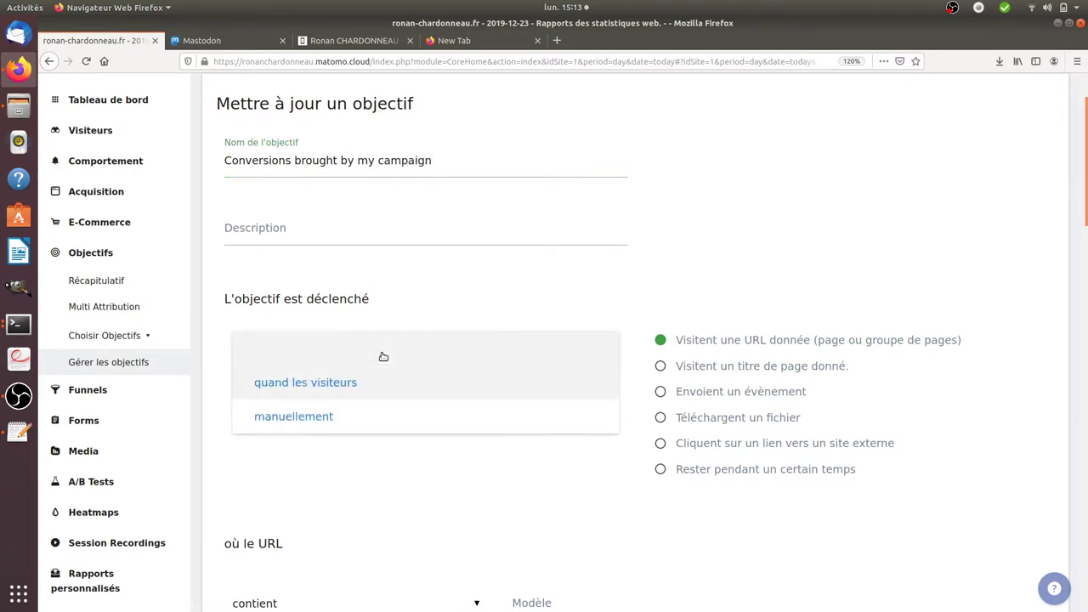
click(340, 420)
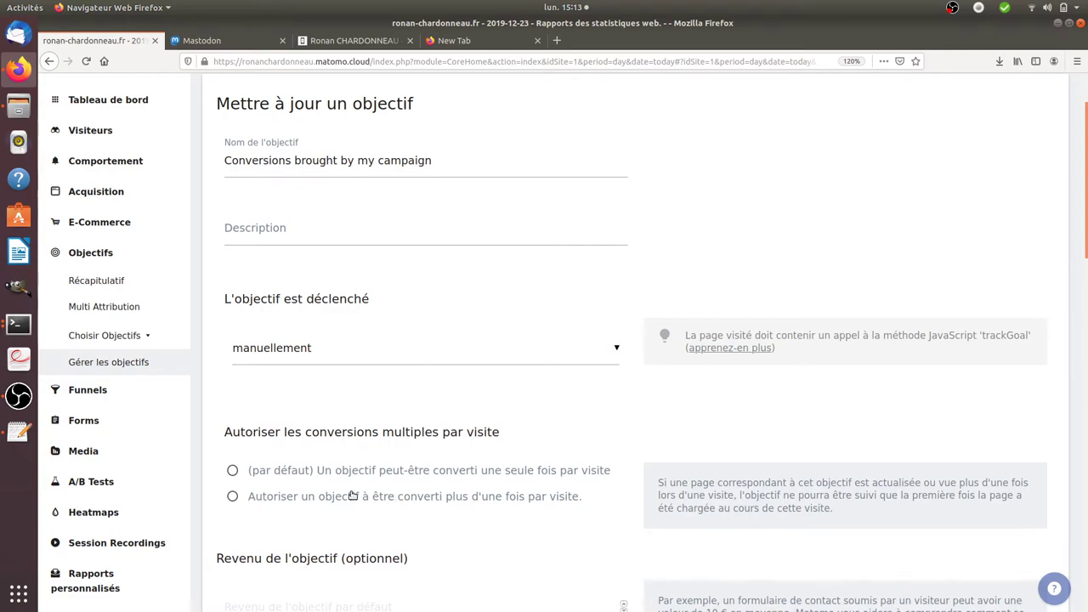
click(296, 498)
drag(1084, 227, 1085, 579)
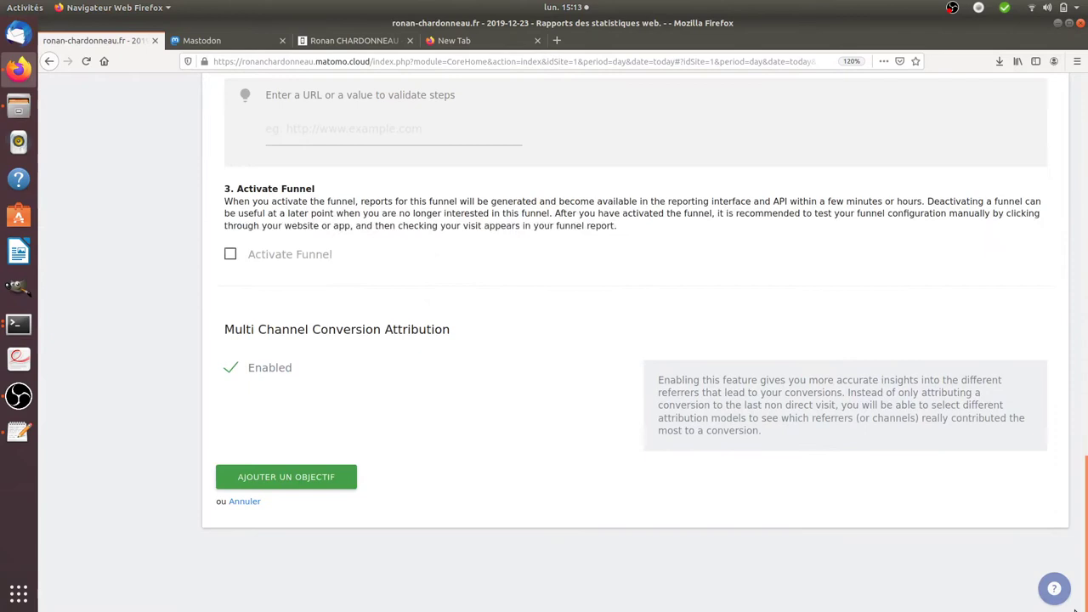
click(302, 481)
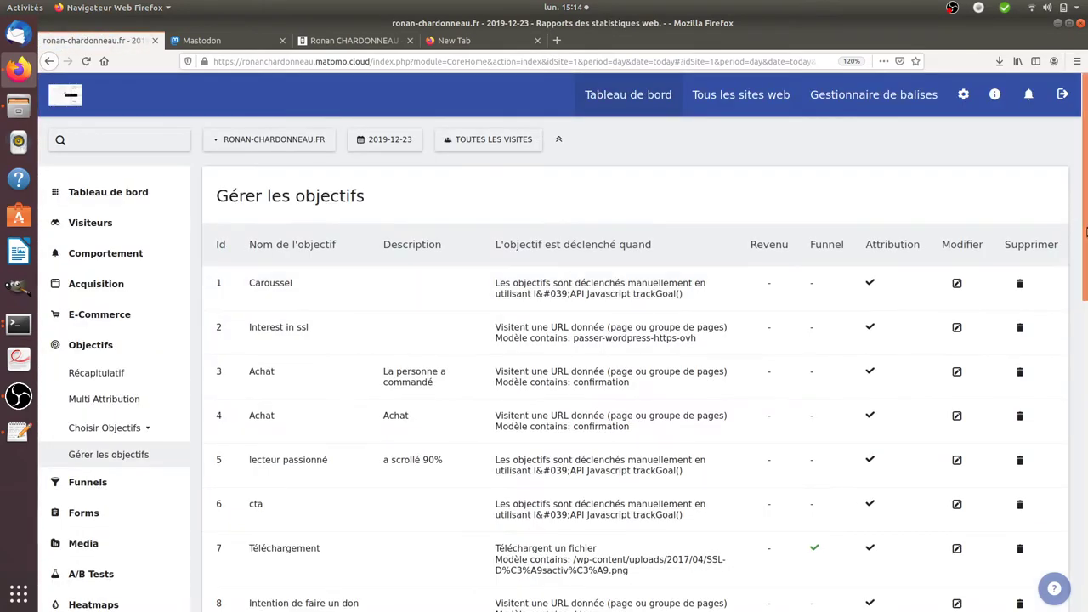
drag(1086, 231, 1086, 542)
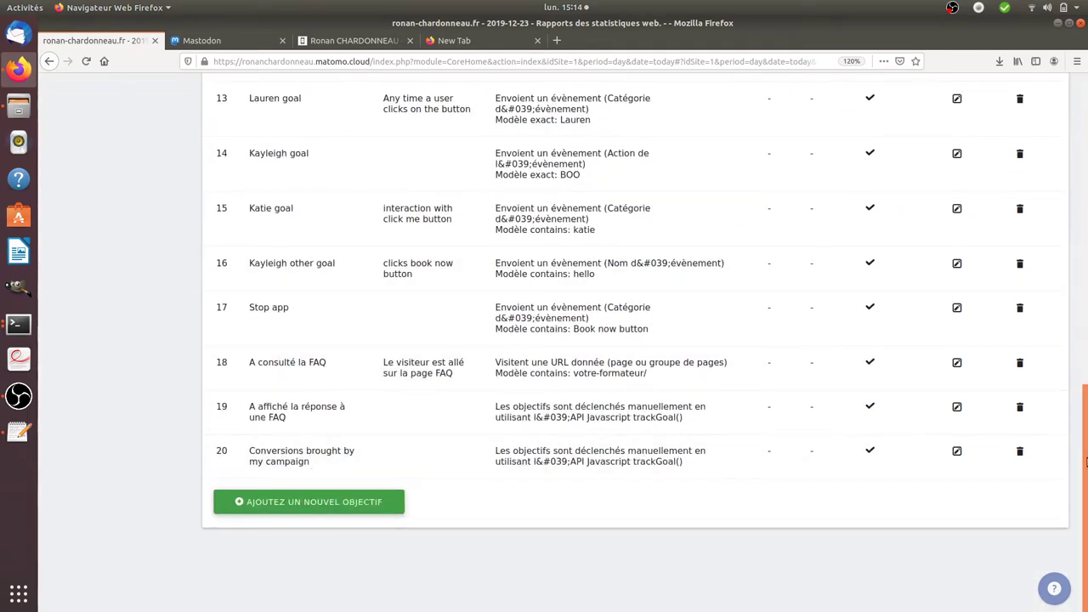
scroll(748, 355, up, 15)
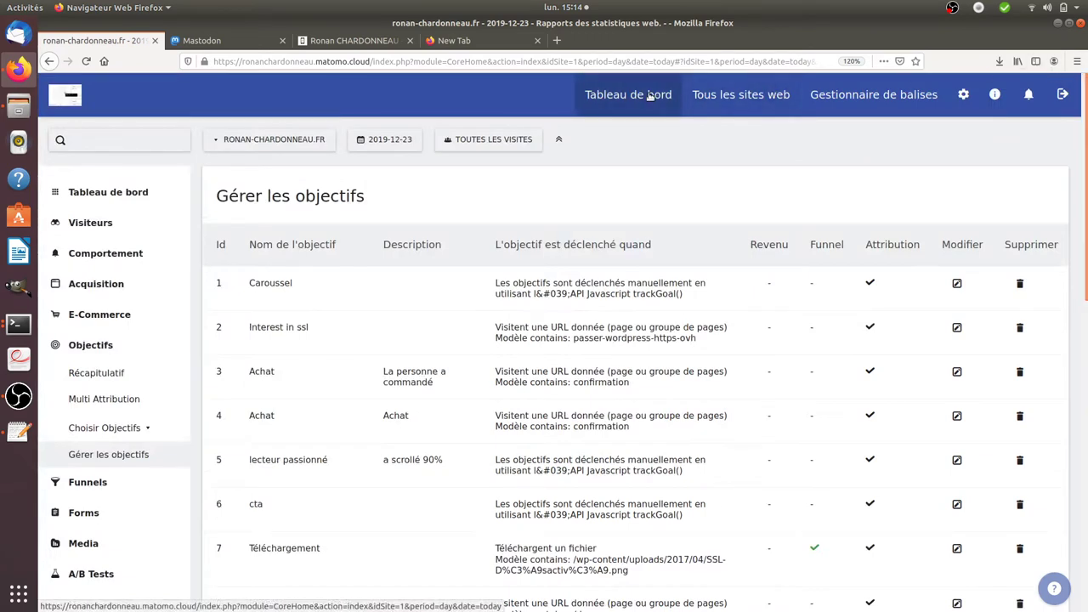
Open the Bâtisseur d'URL de campagne under Acquisition.
click(651, 95)
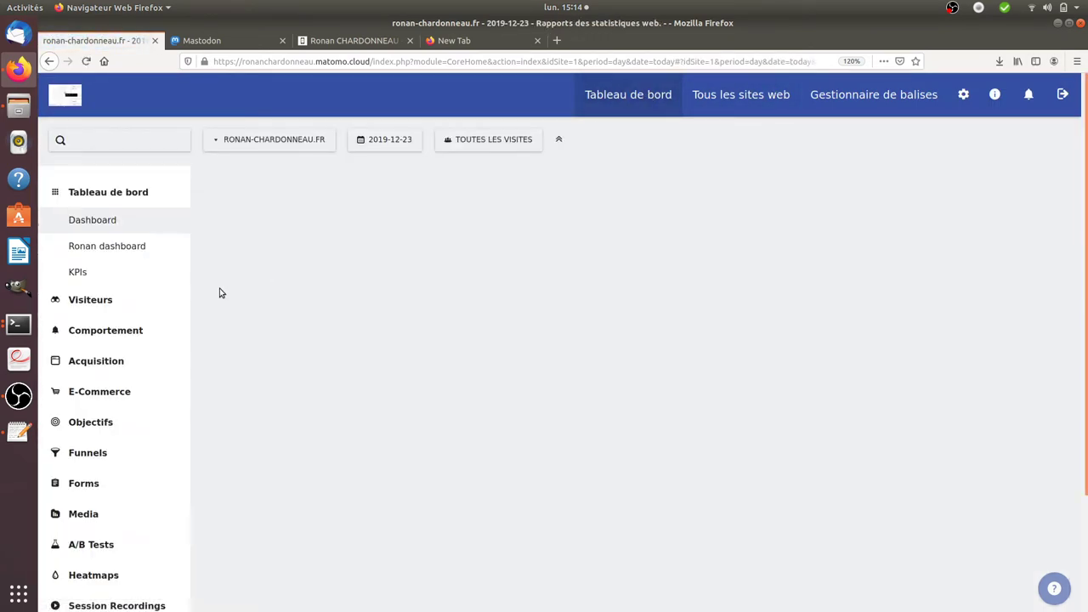
click(99, 196)
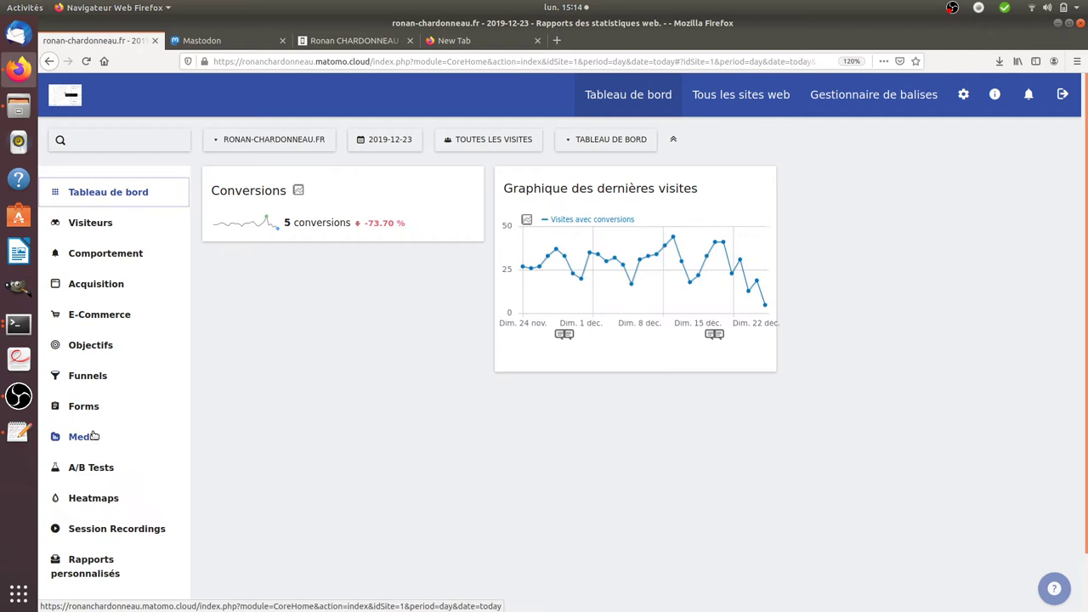
click(80, 287)
click(99, 489)
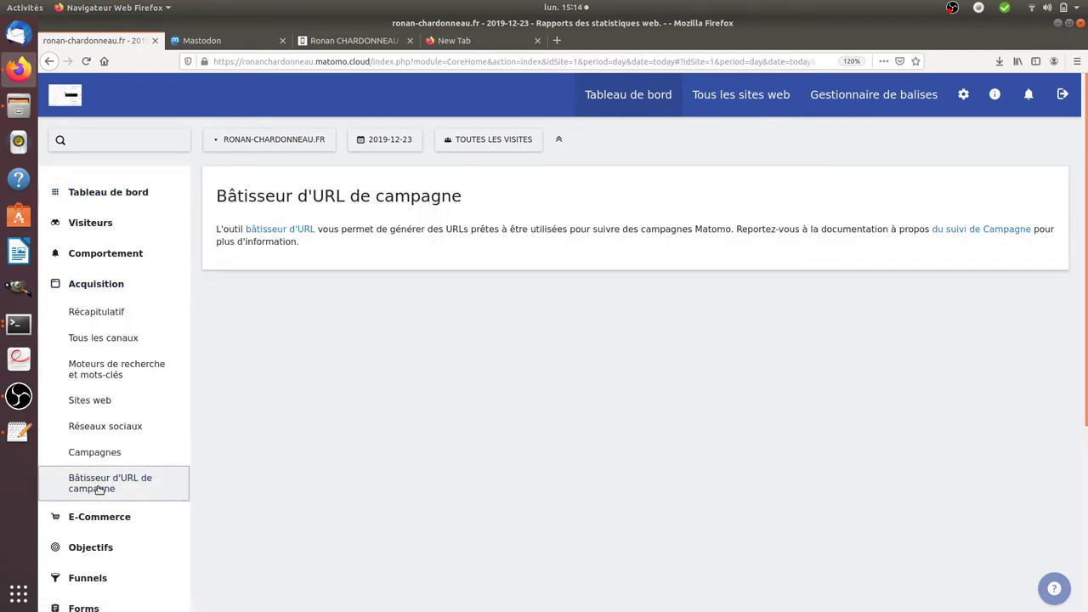
click(336, 283)
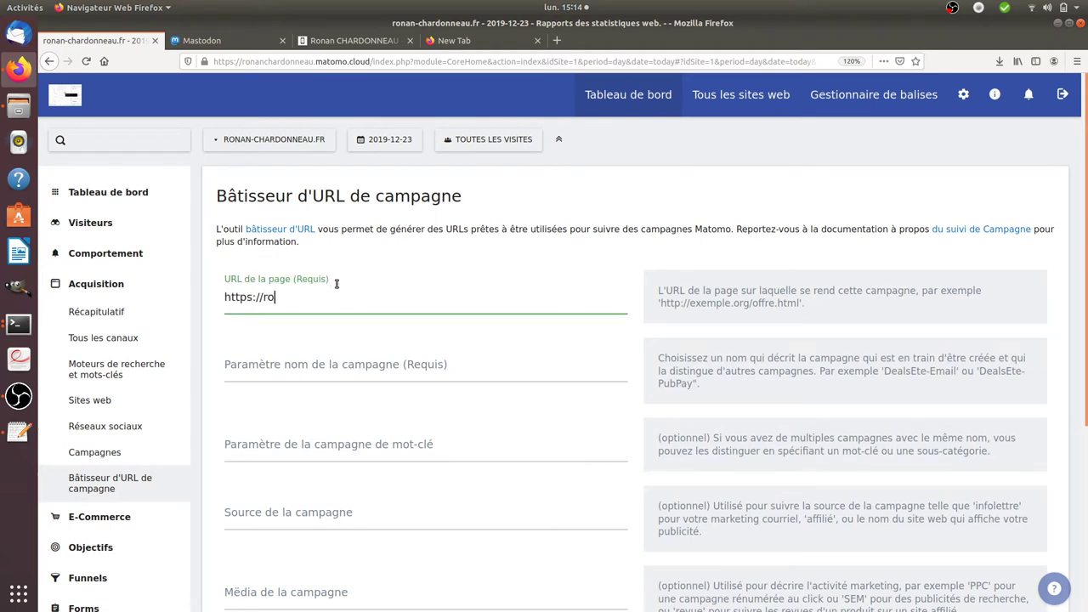
text(https://ronan-chardonneau.fr)
click(353, 370)
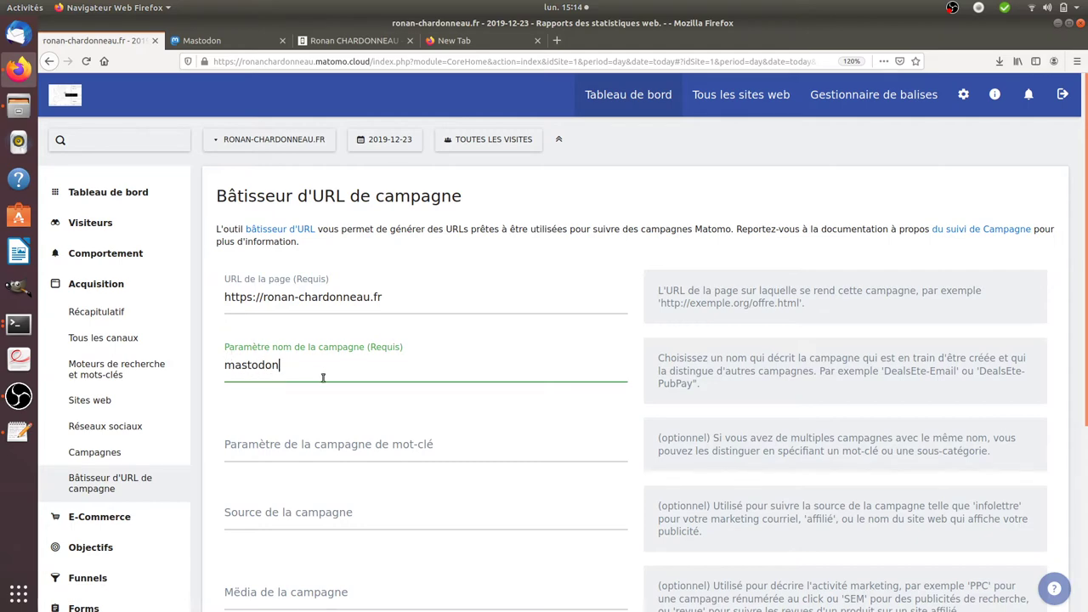
scroll(1070, 312, down, 5)
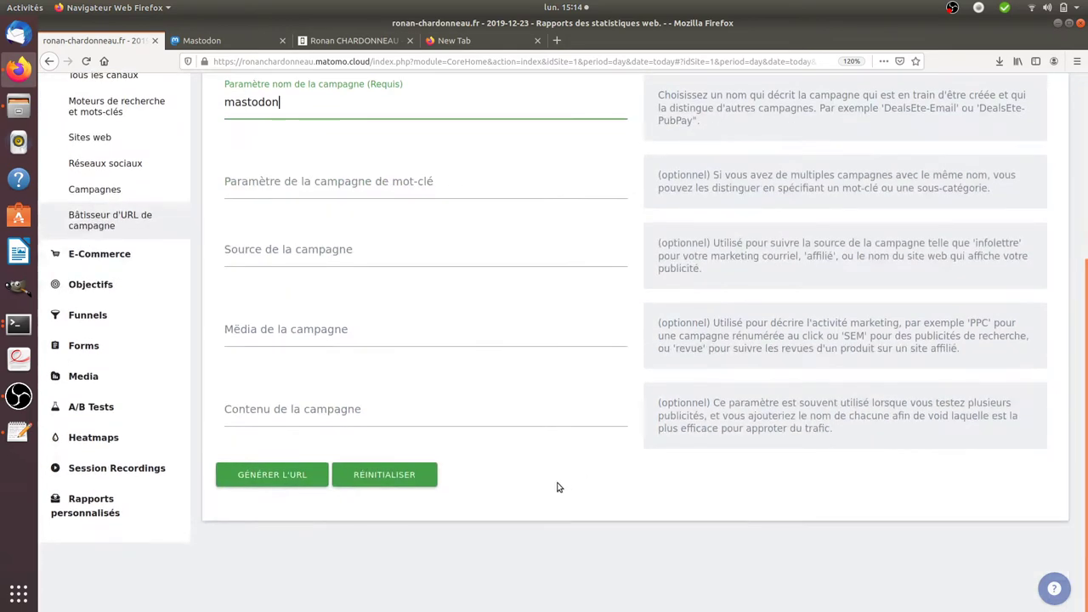
click(307, 473)
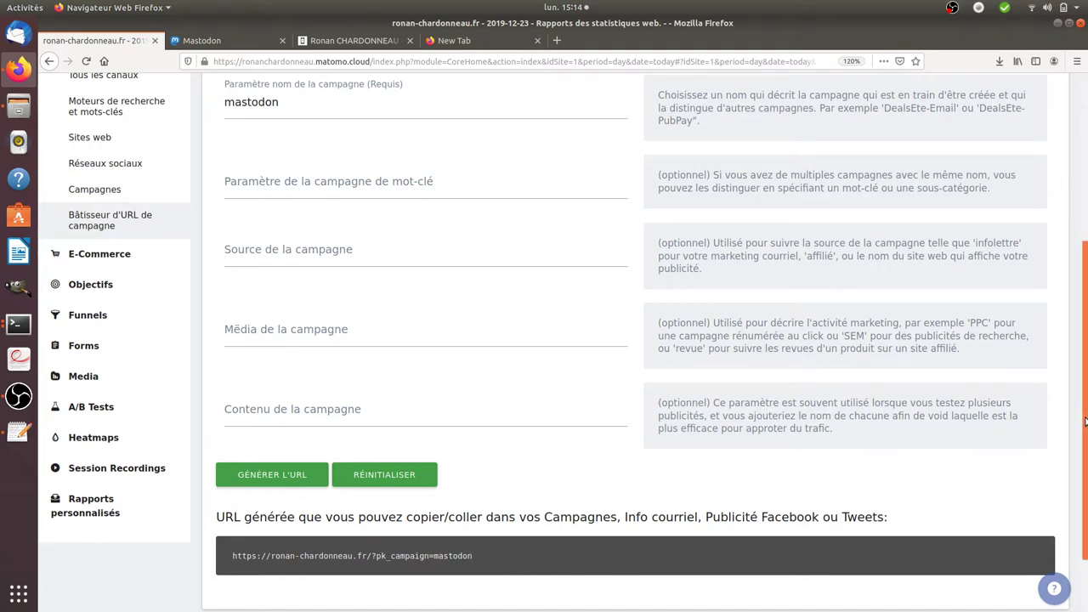
drag(1085, 416, 1079, 174)
scroll(1072, 196, down, 5)
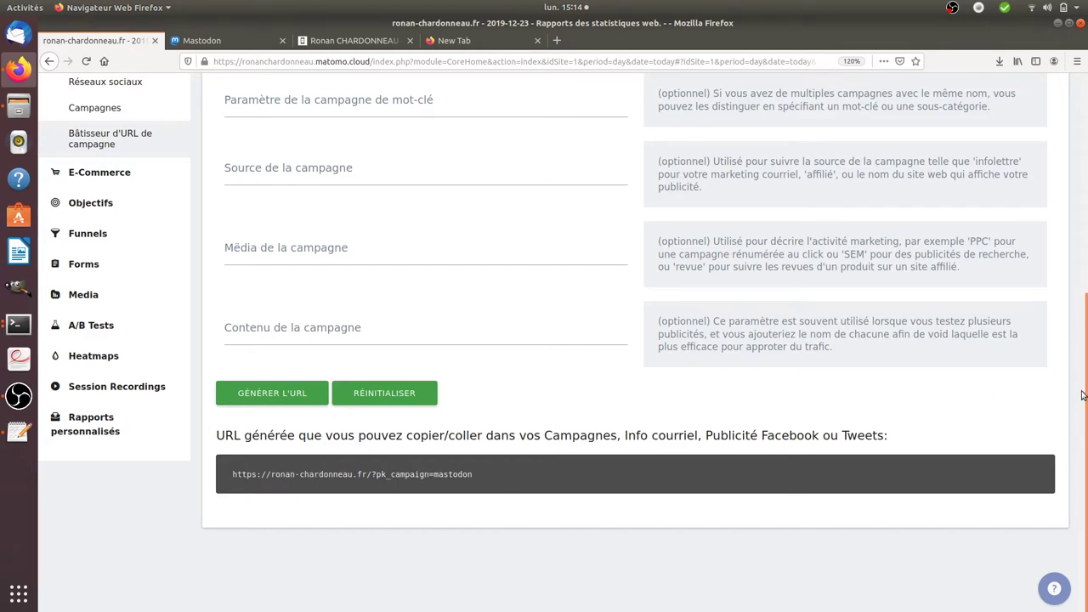
scroll(1072, 227, up, 3)
scroll(1072, 228, up, 1)
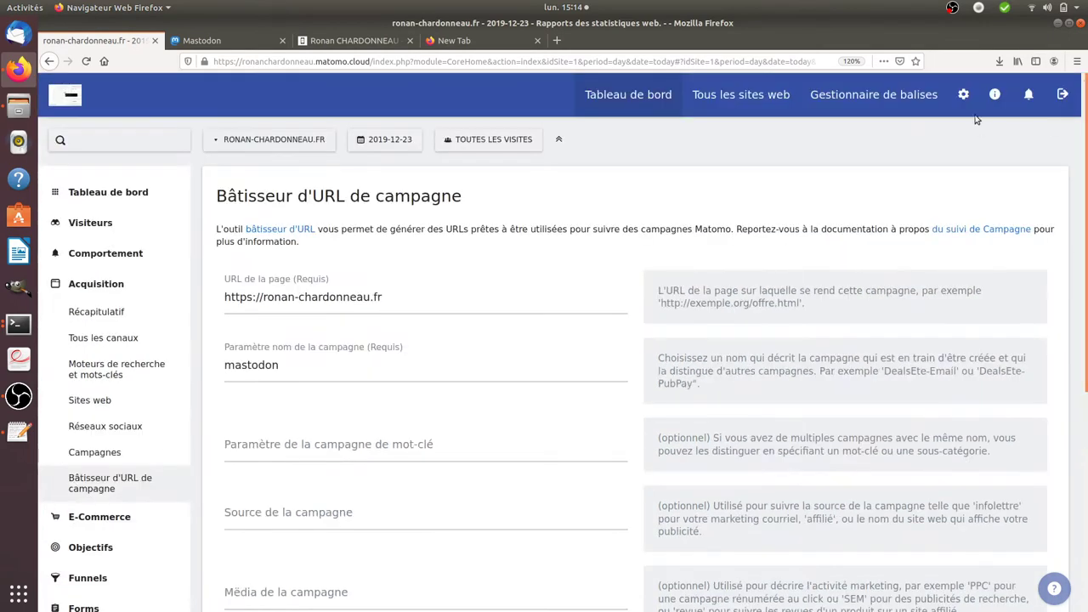
In Tag Manager, open the Ronan-Chardonneau.fr container, disable preview mode, and start a new tag.
middle_click(873, 94)
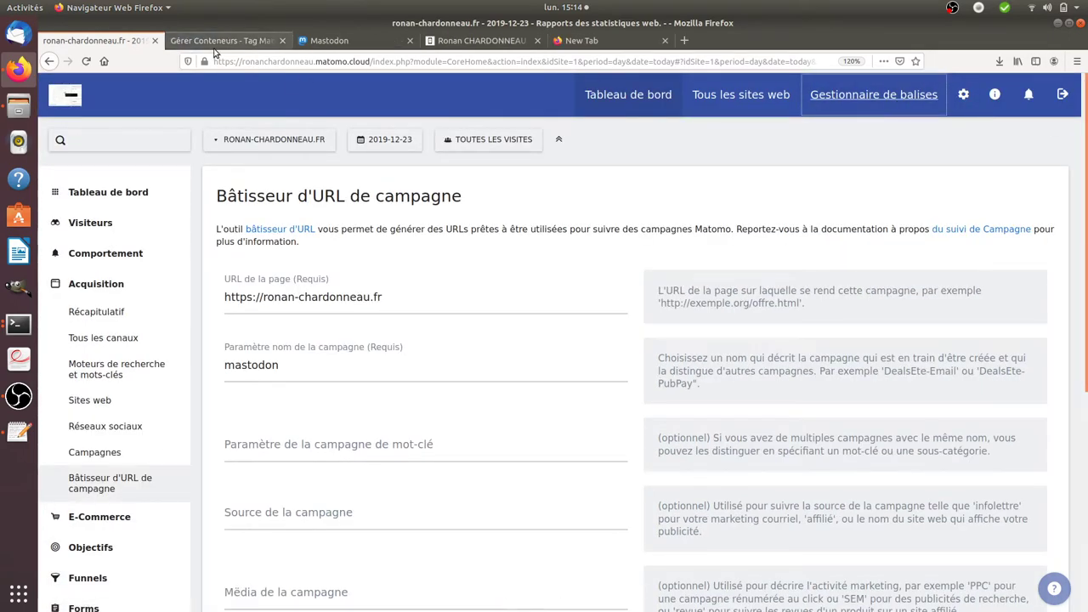
click(214, 48)
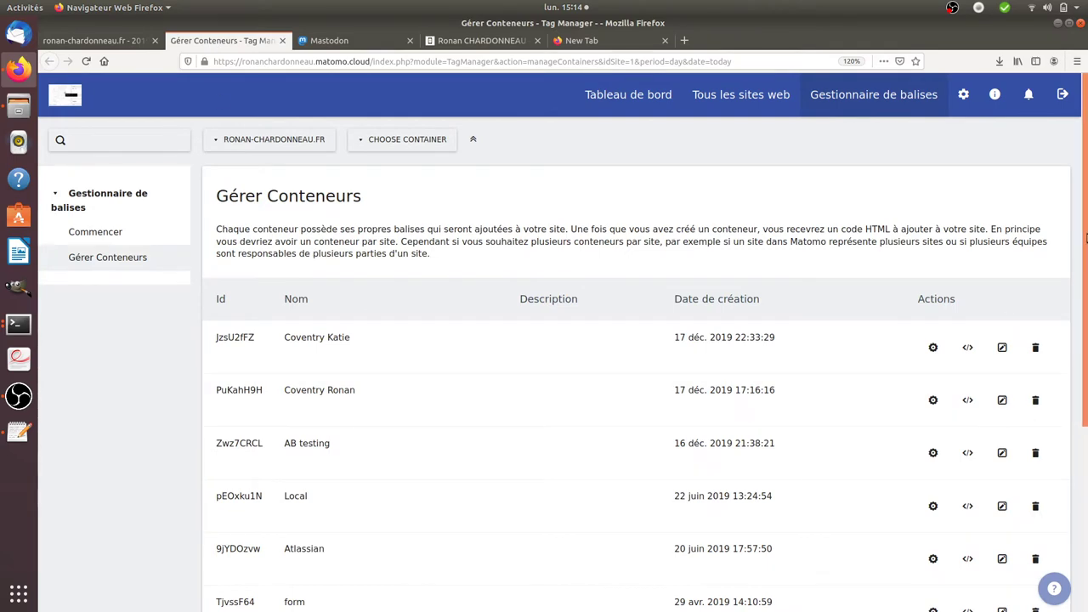
scroll(1086, 238, down, 3)
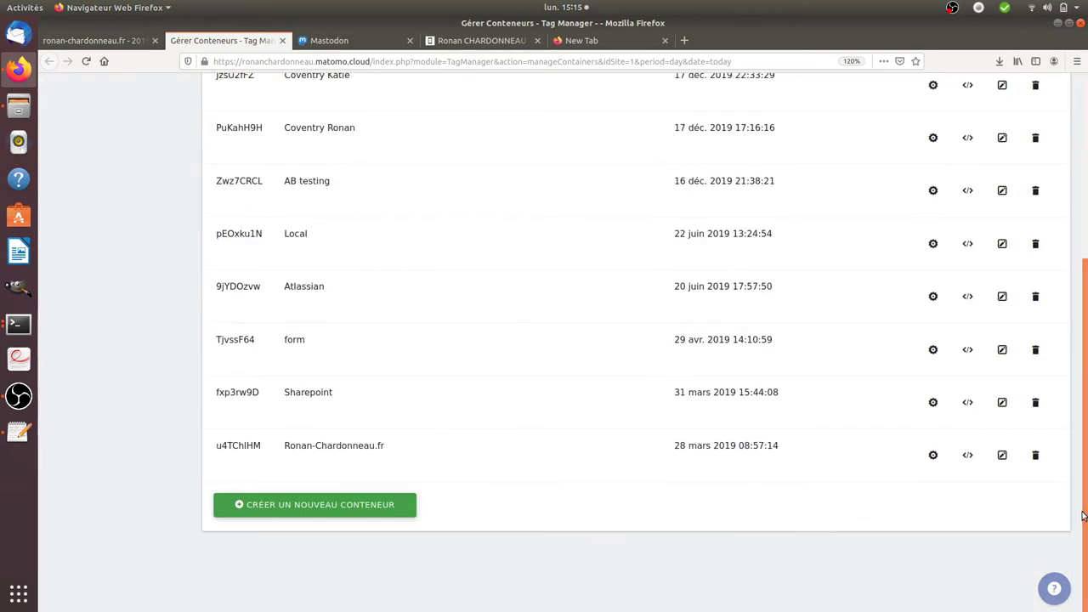
click(925, 454)
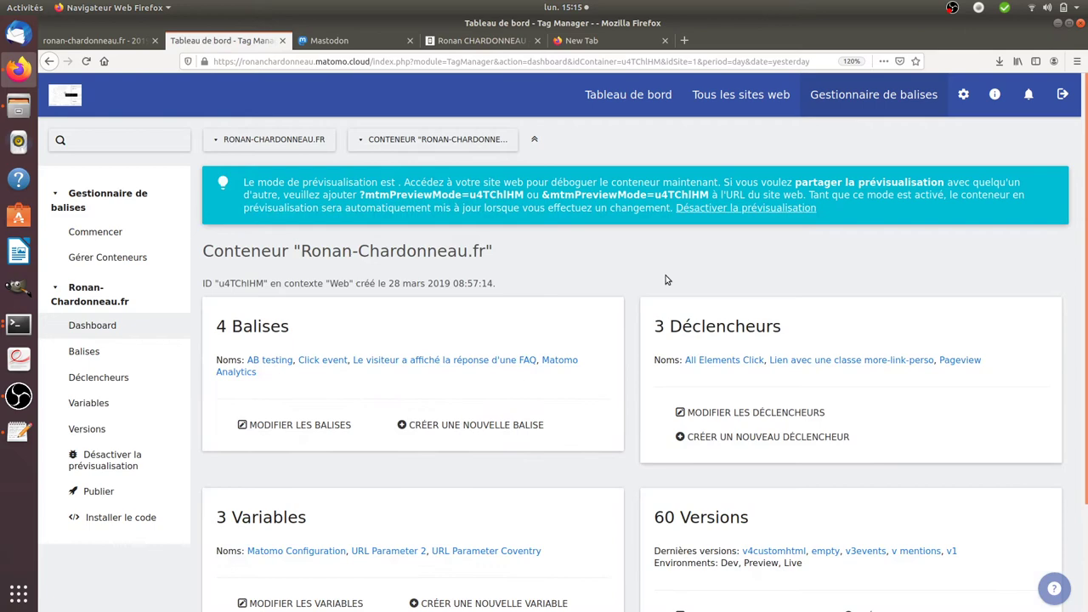
click(701, 209)
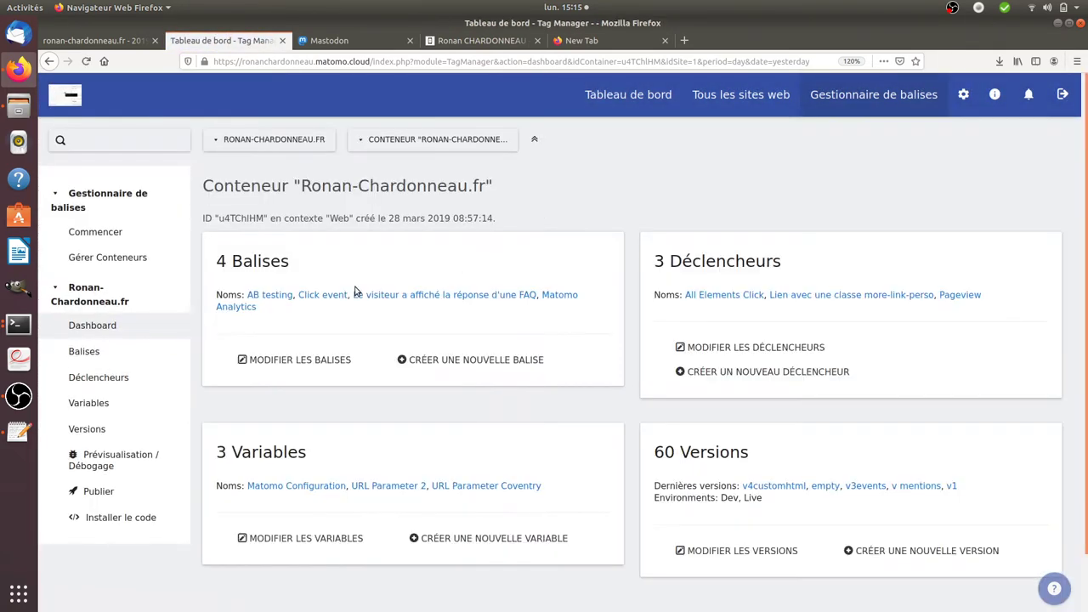
click(439, 371)
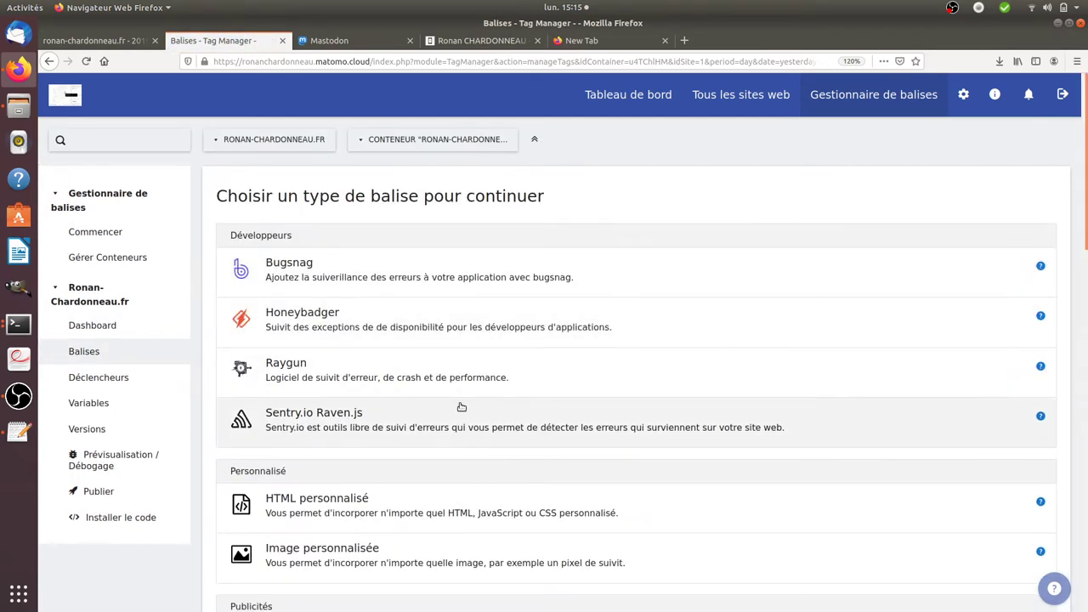
Make it a Statistiques Matomo tag named 'Goal based on referrer' with tracking type Goal, goal ID 20.
drag(1085, 227, 1085, 586)
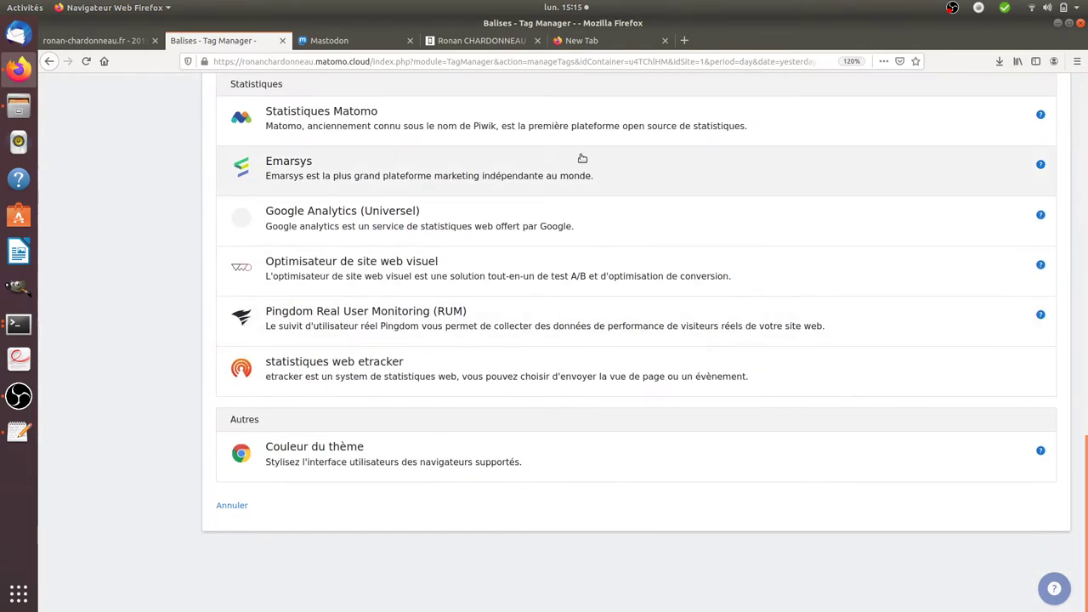
click(558, 134)
triple_click(355, 241)
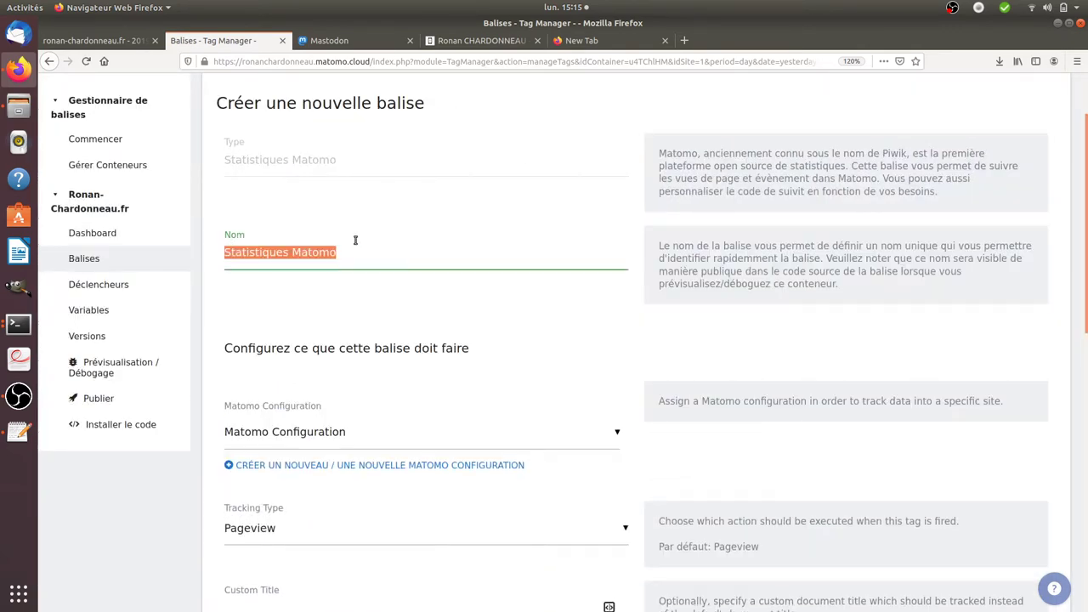
text(Goal based)
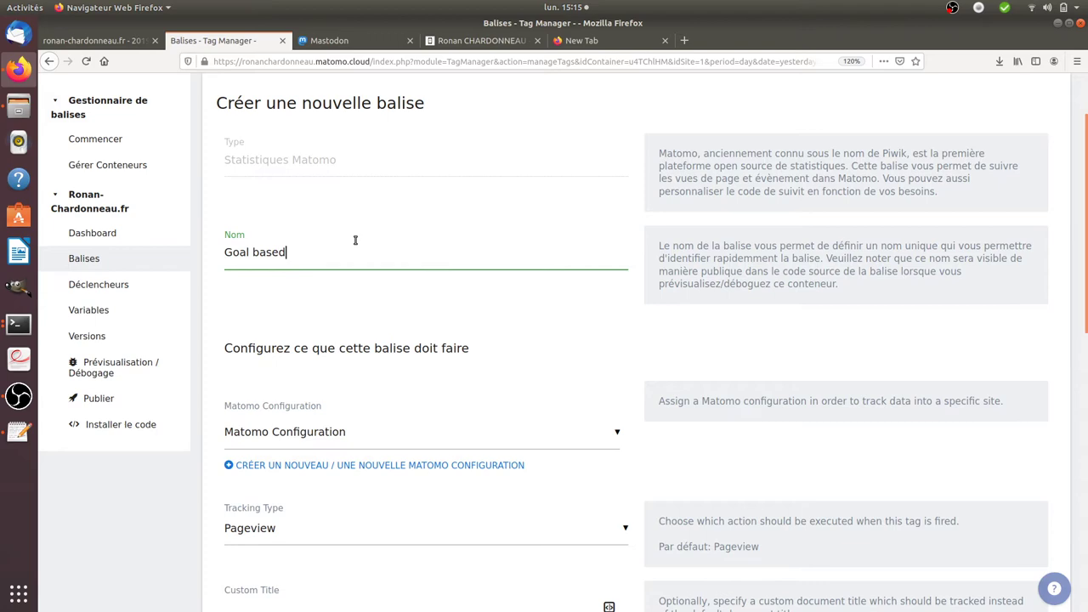
text( on referrer)
scroll(141, 299, down, 5)
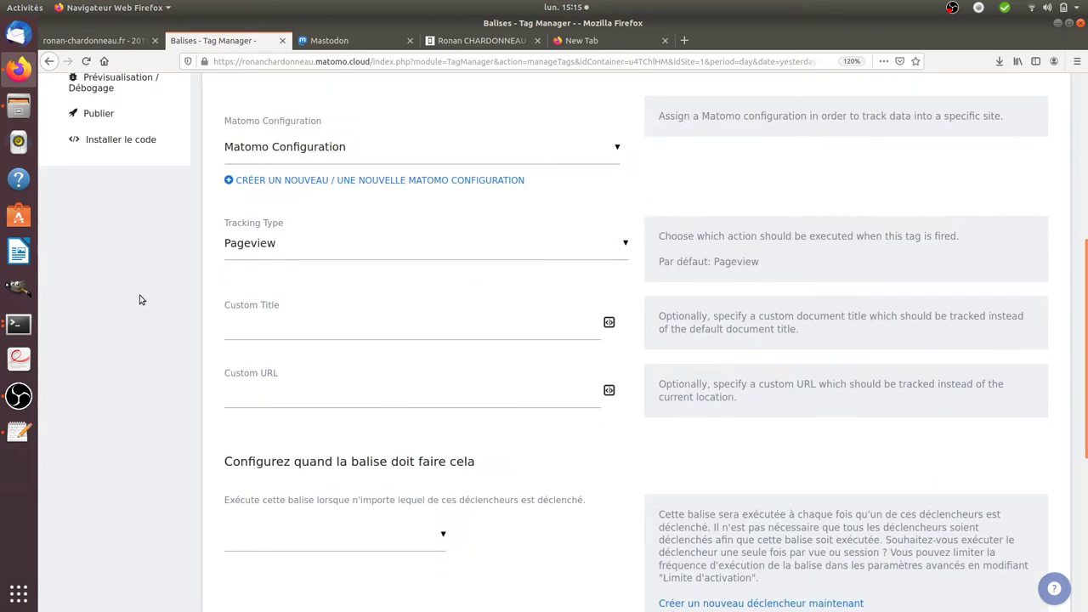
click(272, 247)
click(294, 347)
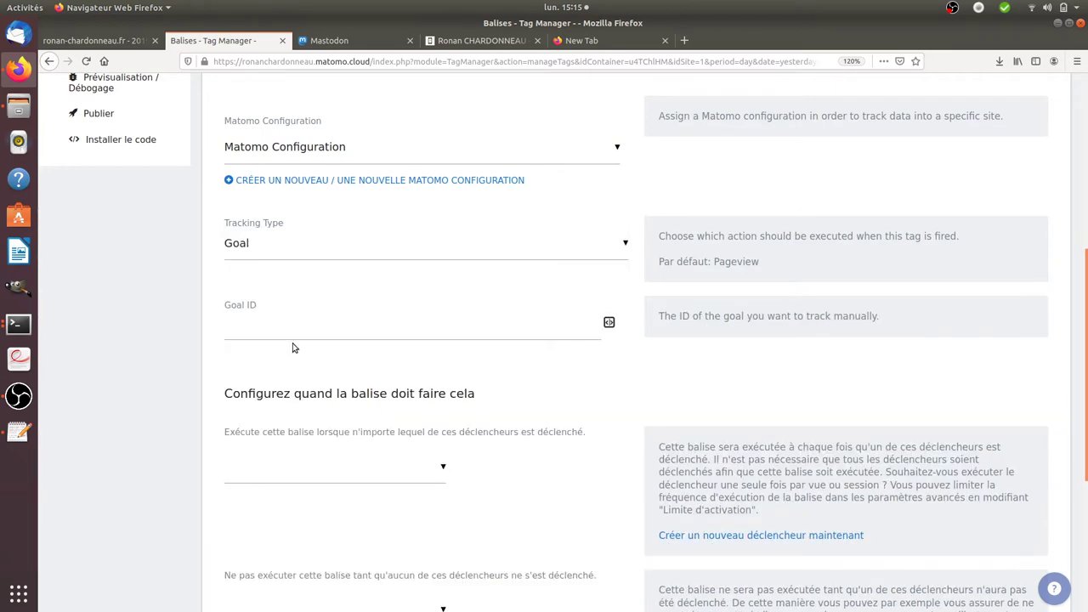
click(260, 333)
text(20)
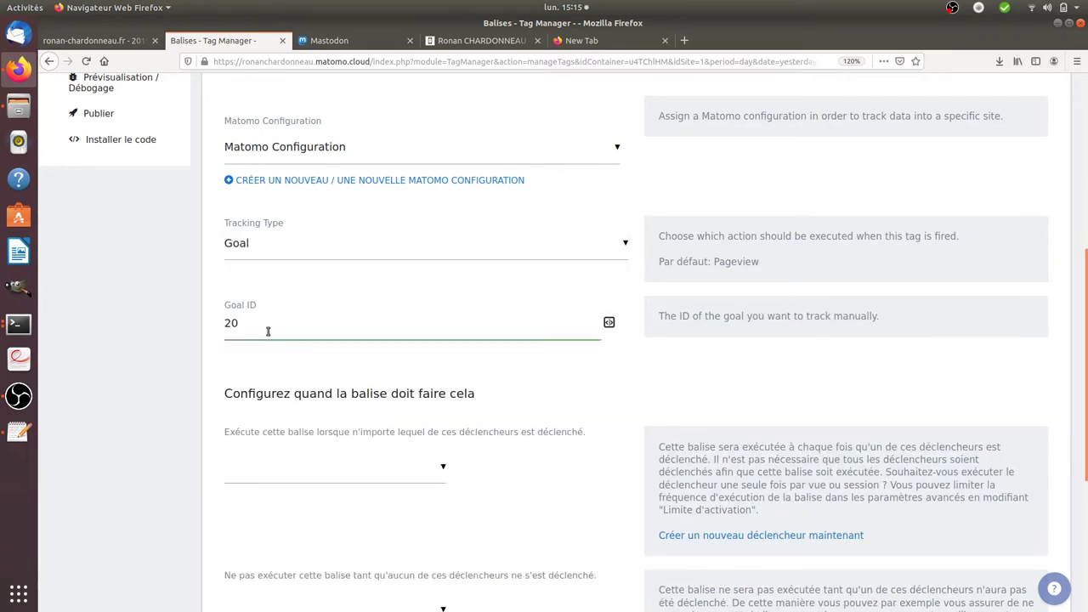
scroll(977, 420, down, 5)
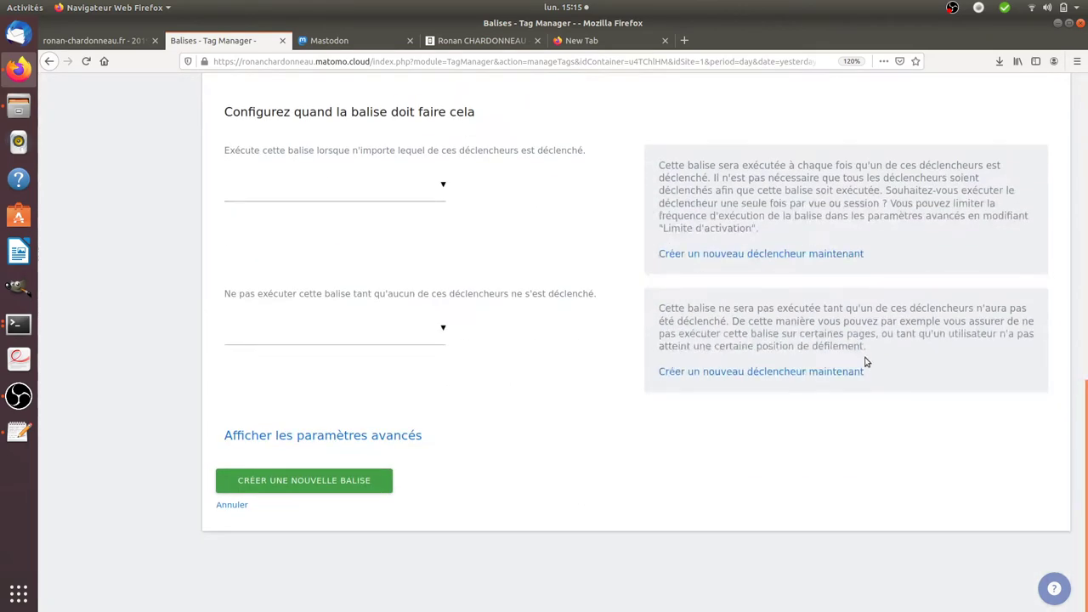
click(742, 253)
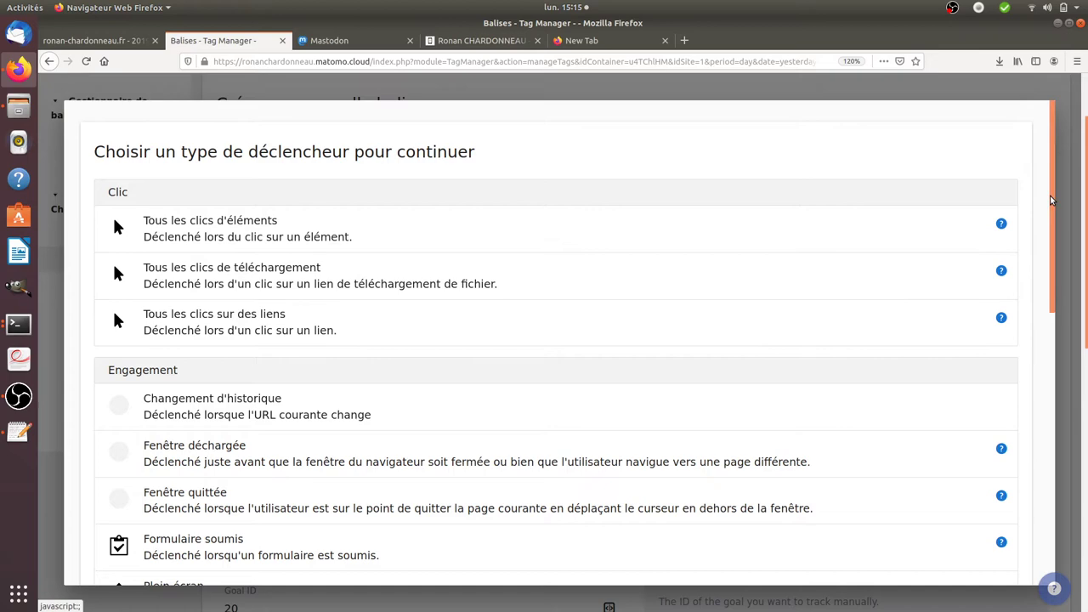
drag(1053, 201, 1029, 497)
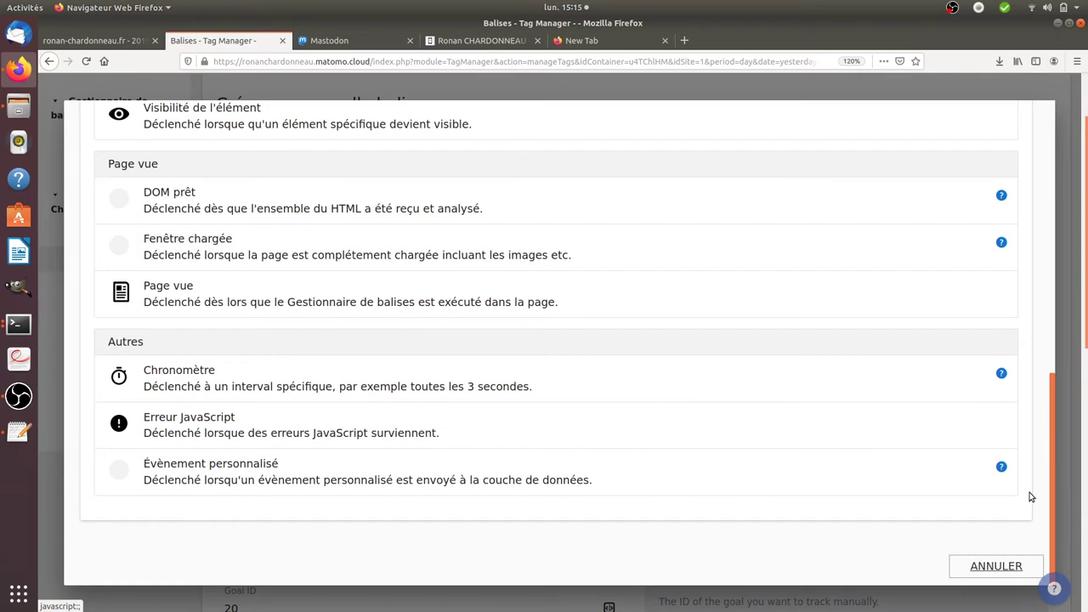
drag(1029, 497, 1005, 409)
scroll(999, 450, down, 3)
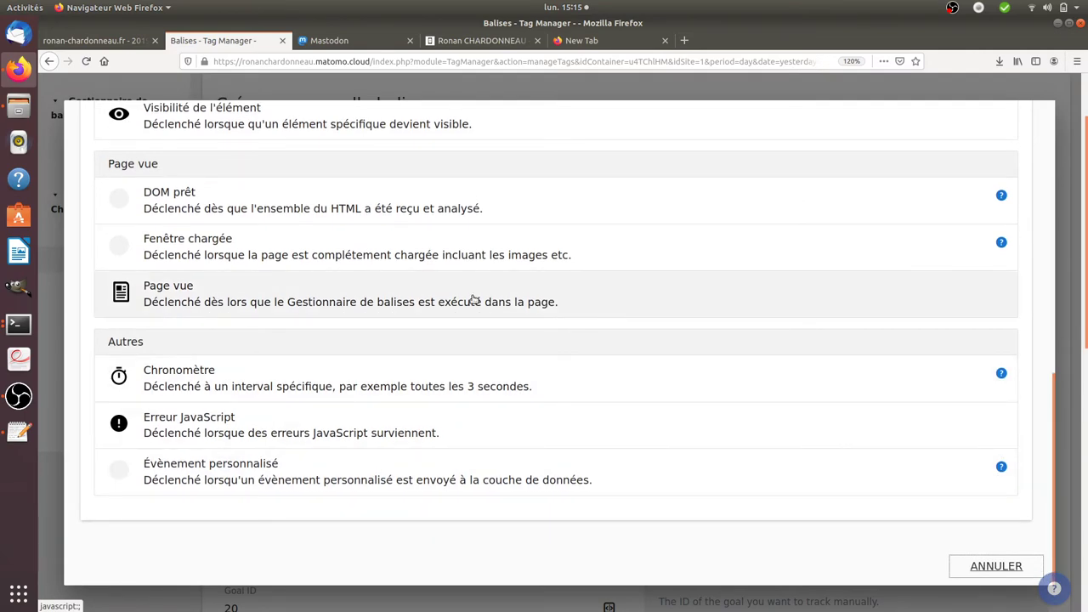
click(411, 303)
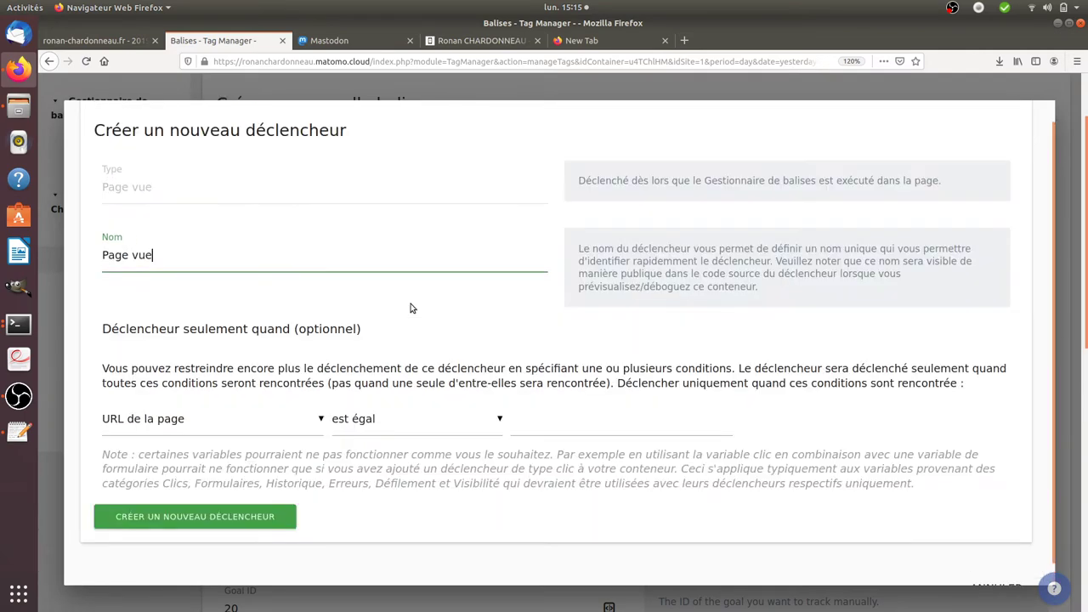
click(286, 422)
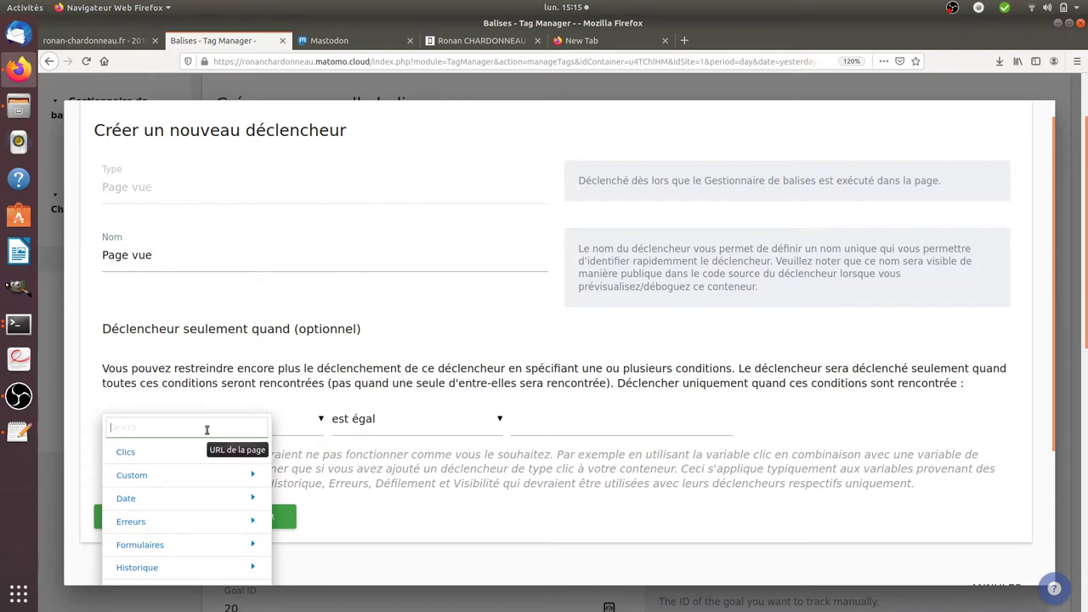
text(url)
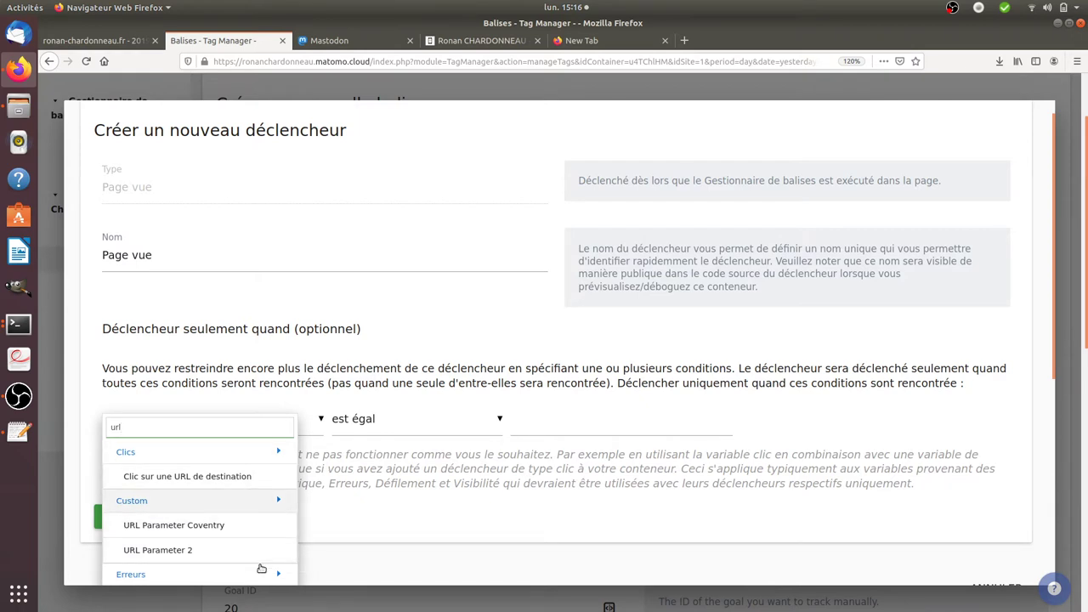
click(410, 481)
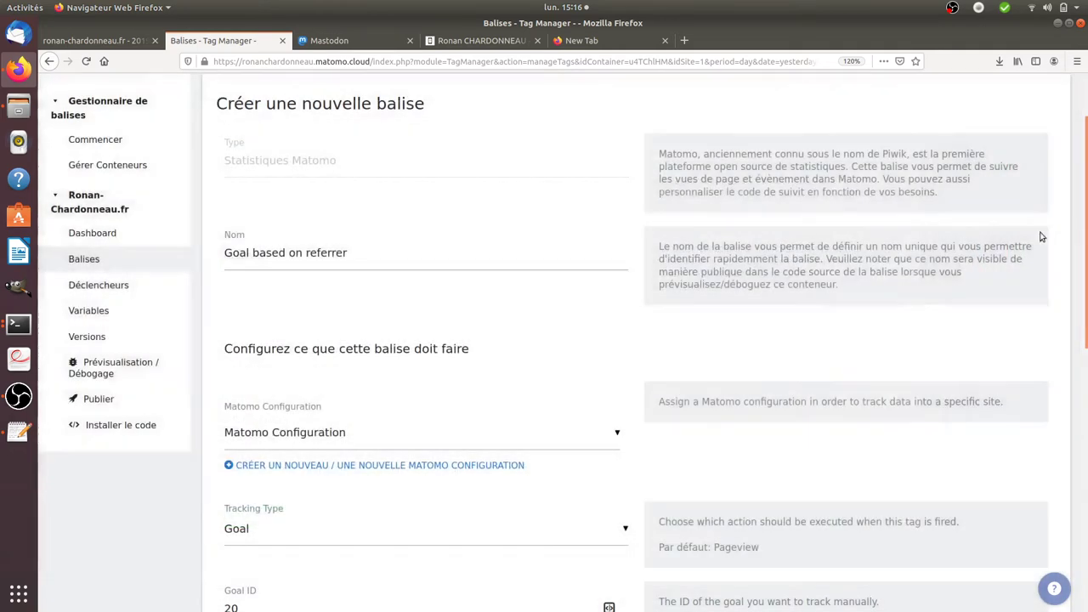
click(1069, 236)
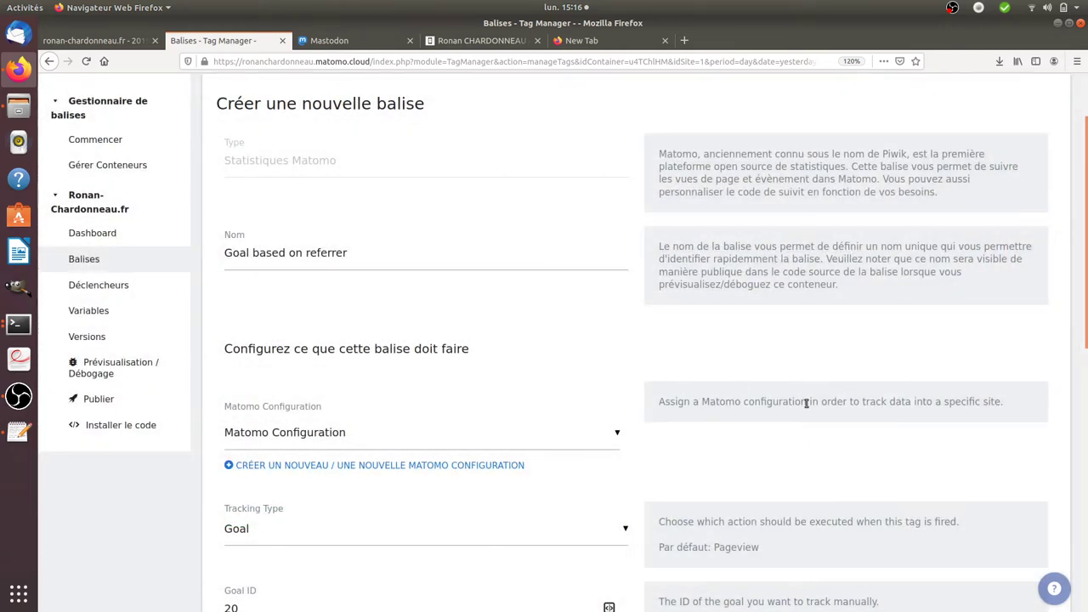
From the Goal ID variable picker, start creating a new variable.
scroll(1000, 328, down, 4)
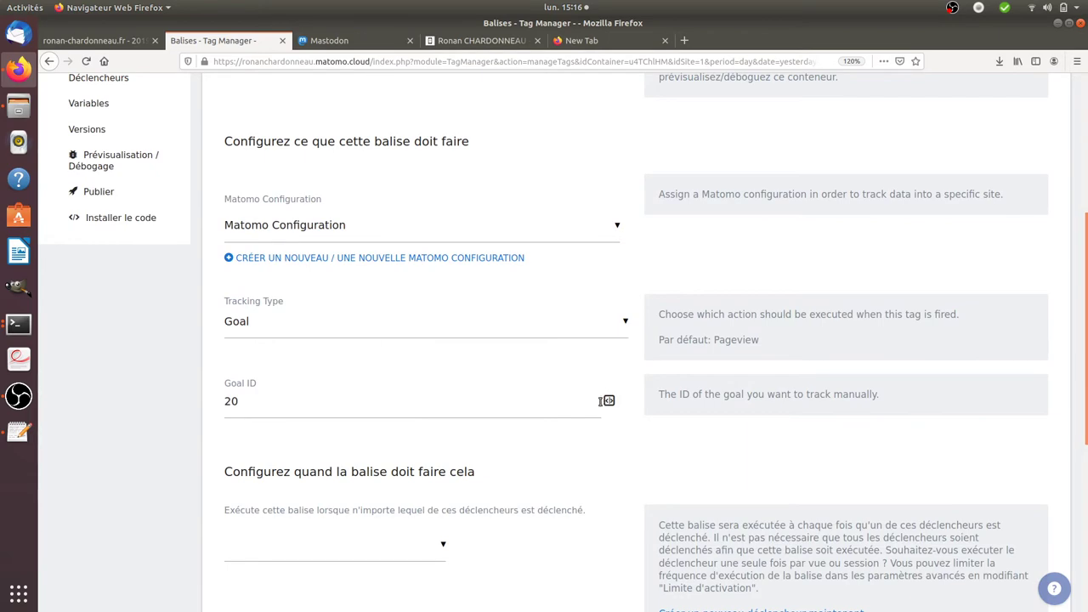
click(608, 401)
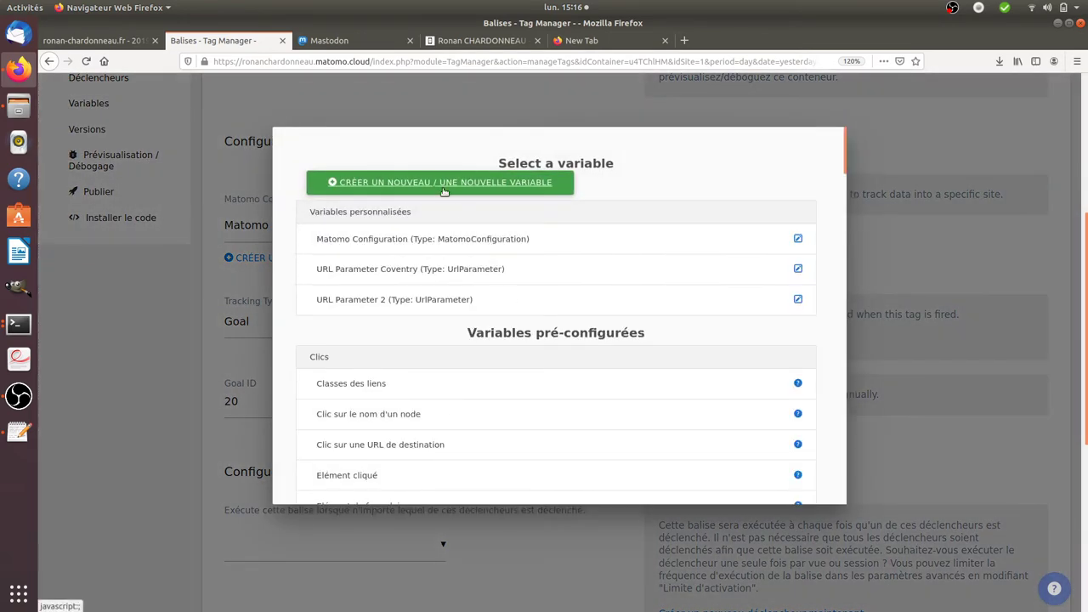
click(441, 191)
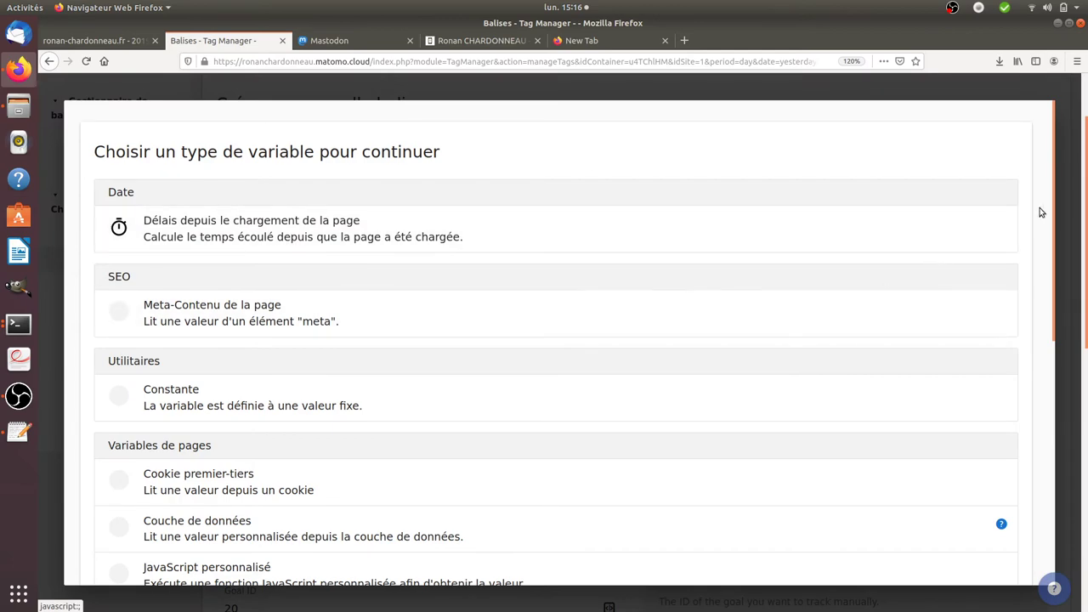
drag(1049, 250, 1040, 463)
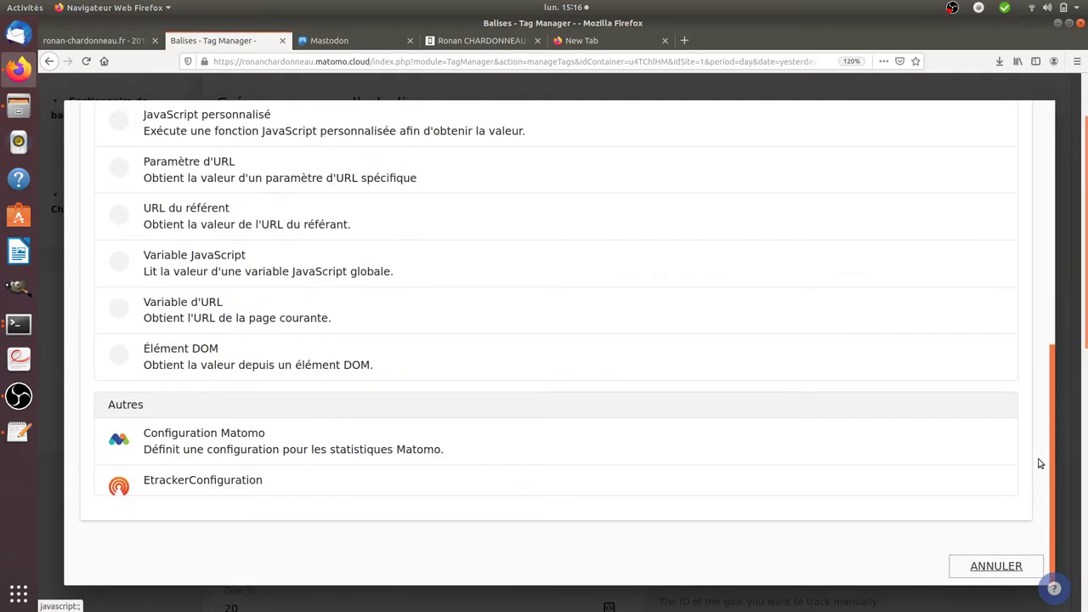
scroll(651, 393, up, 1)
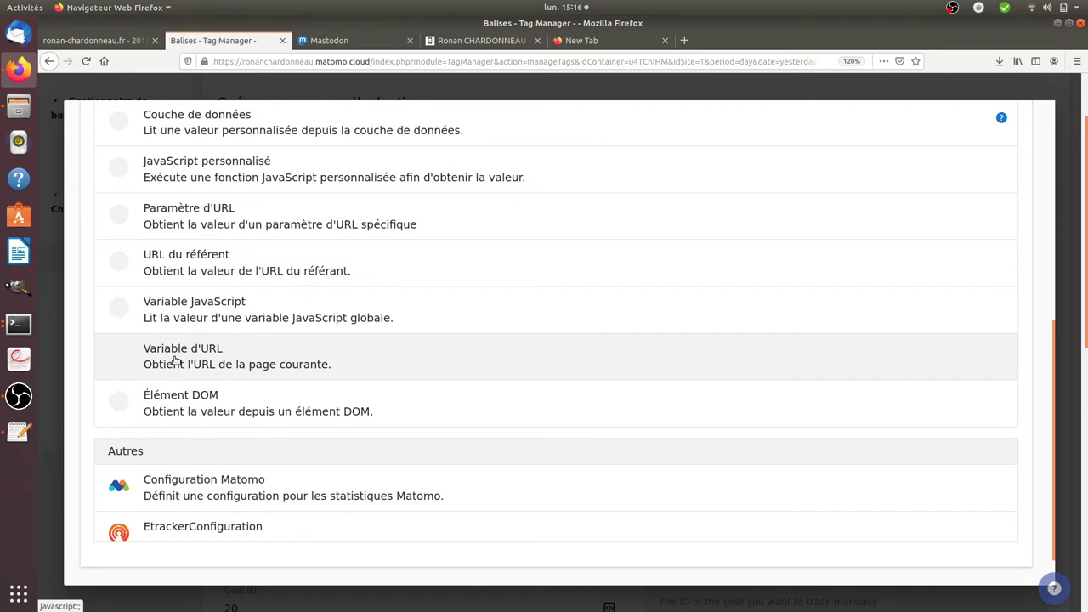
Draft a Paramètre d'URL variable 'url mastodon parameter' reading pk_campaign, then view the URL builder tab.
click(204, 220)
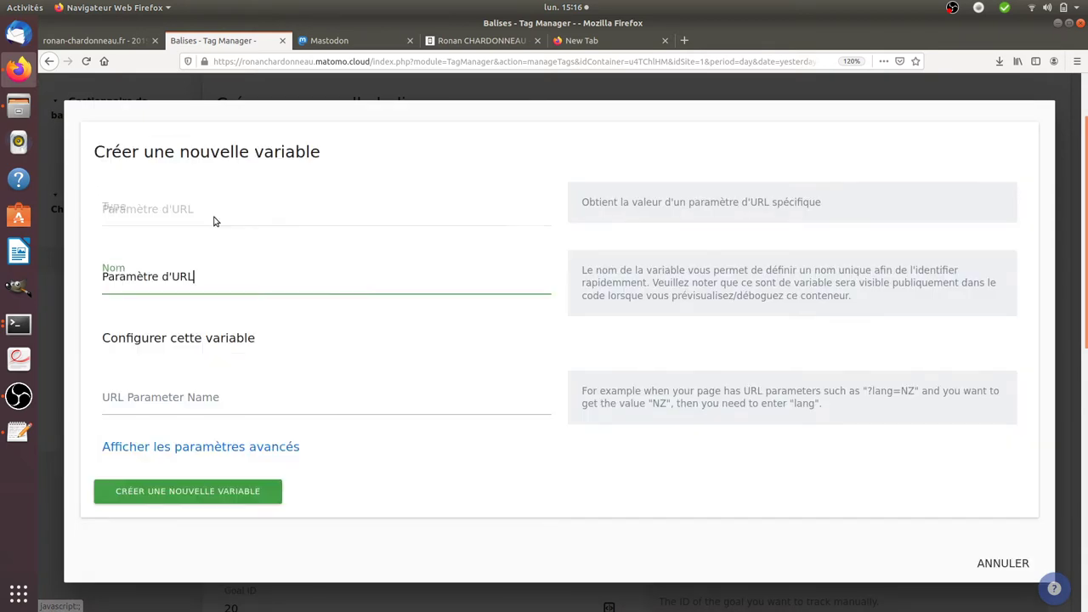
drag(207, 279, 80, 249)
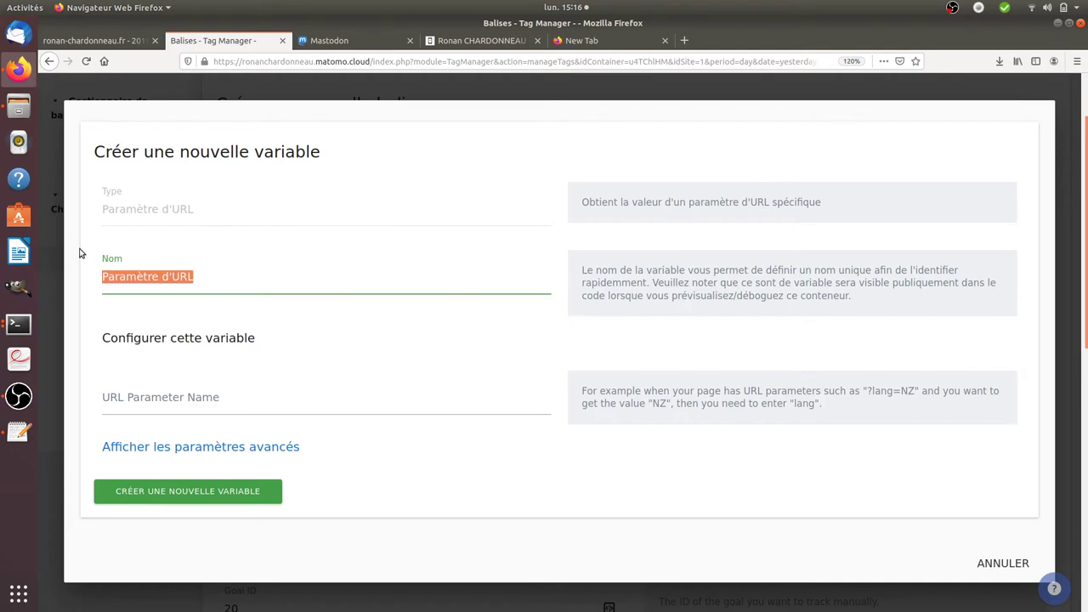
text(url mas)
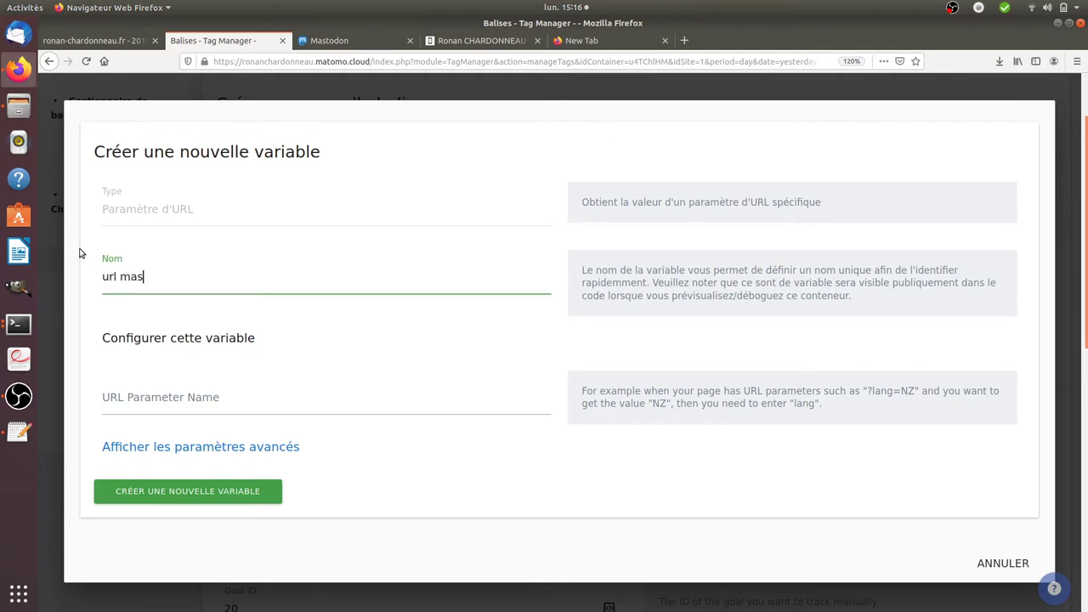
text(todon parameter)
click(179, 393)
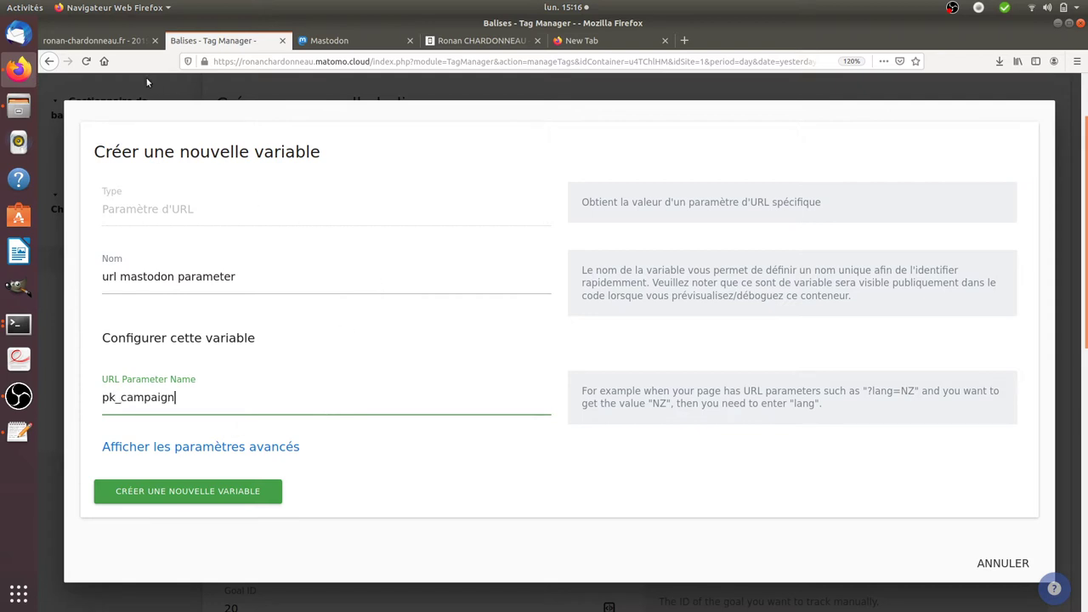
click(129, 42)
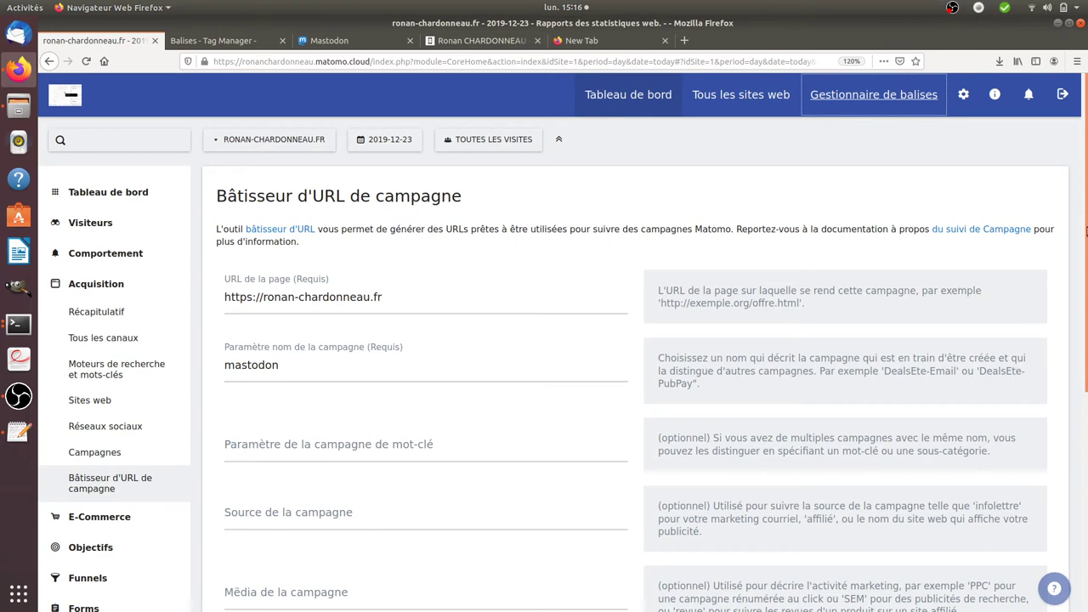
Save the 'url mastodon parameter' variable and close the picker to return to the tag form.
scroll(445, 576, down, 5)
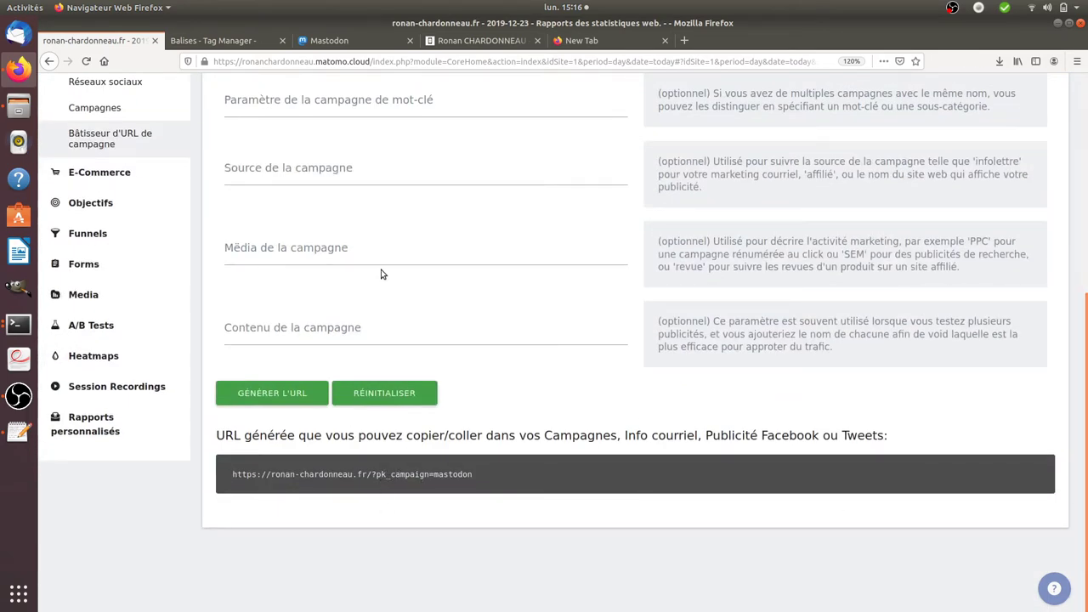
click(245, 42)
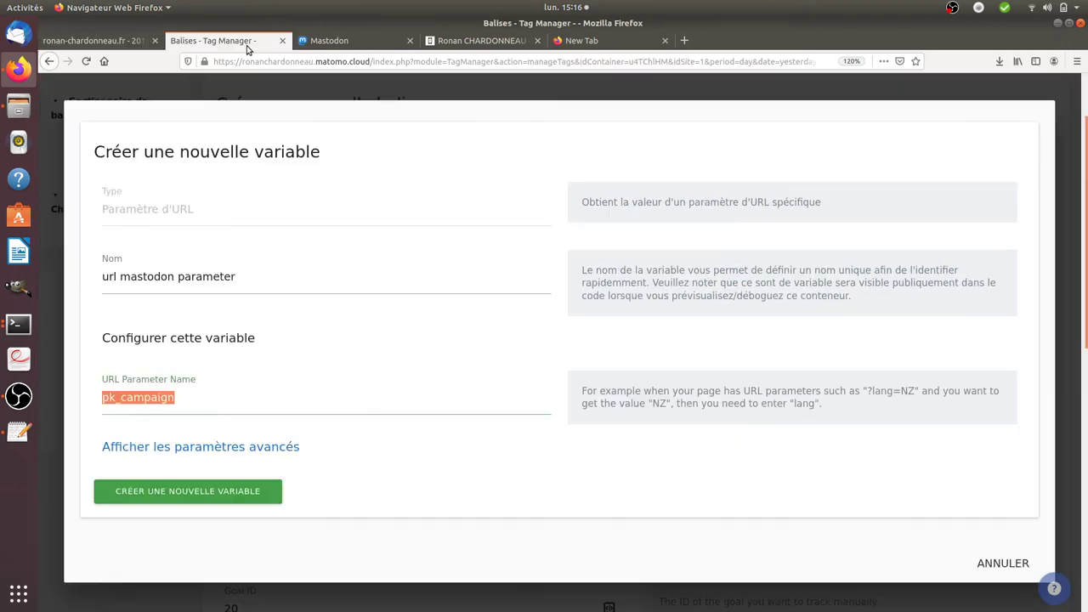
click(236, 486)
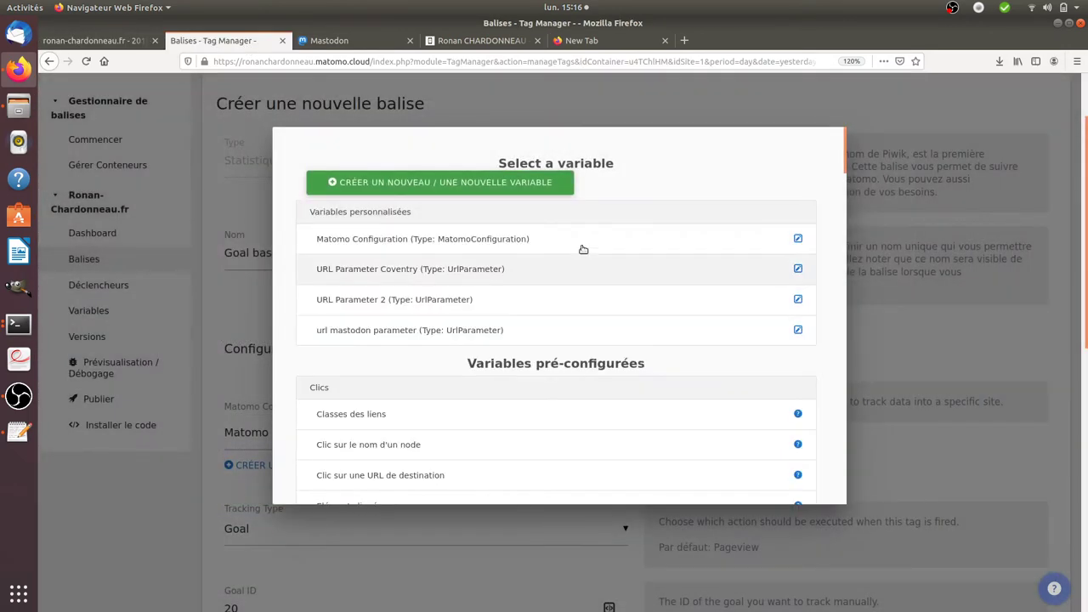
click(896, 113)
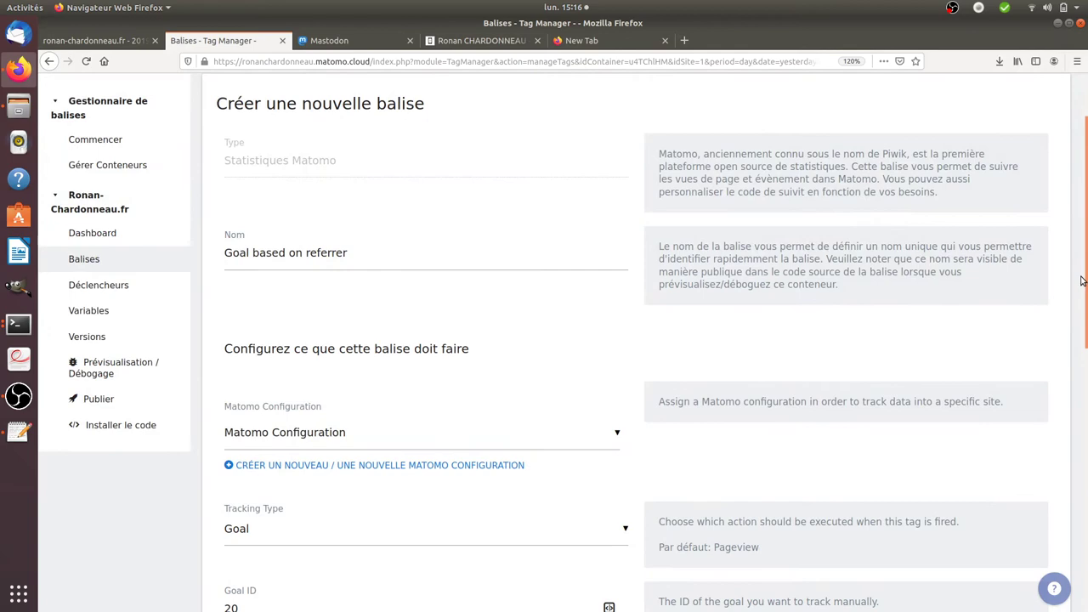
Start a new trigger for the tag and choose the Page vue type.
drag(1082, 280, 1084, 528)
click(719, 286)
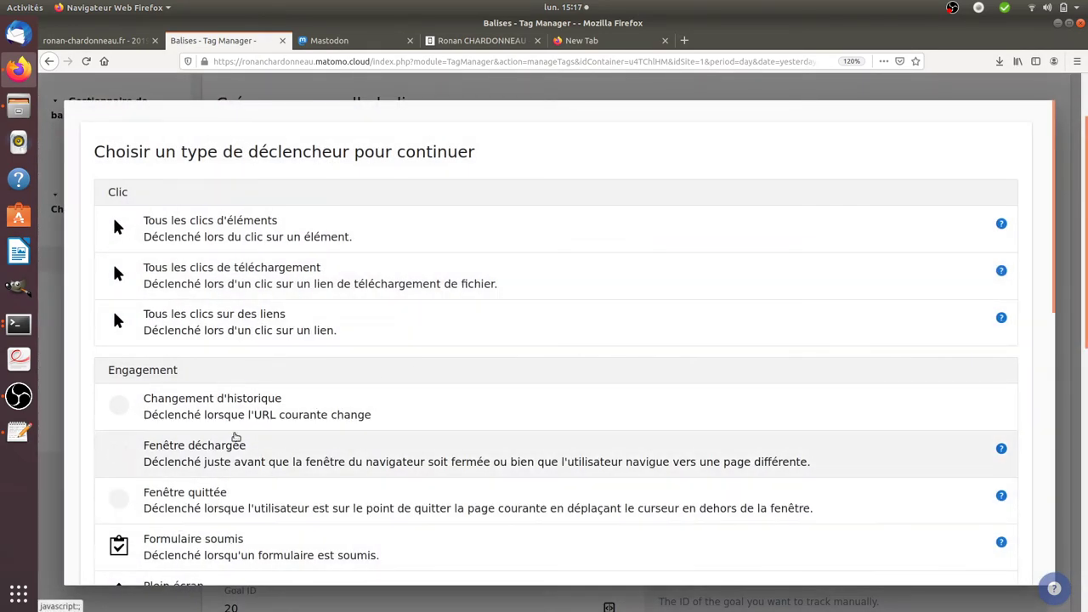
scroll(285, 539, down, 6)
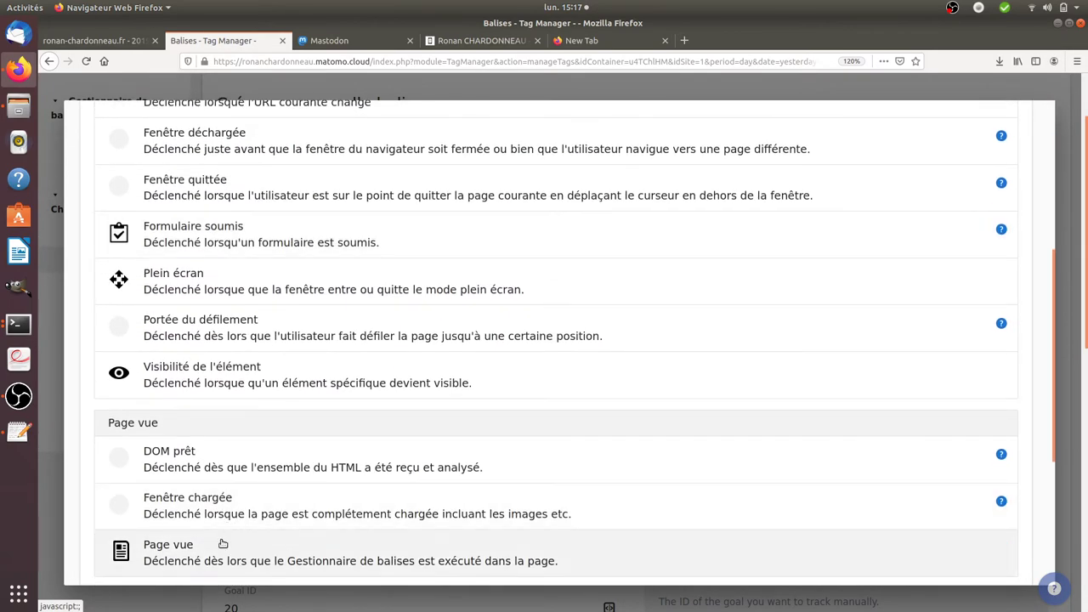
click(223, 544)
Set the condition url mastodon parameter equals mastodon, create the trigger, and save the tag.
click(217, 419)
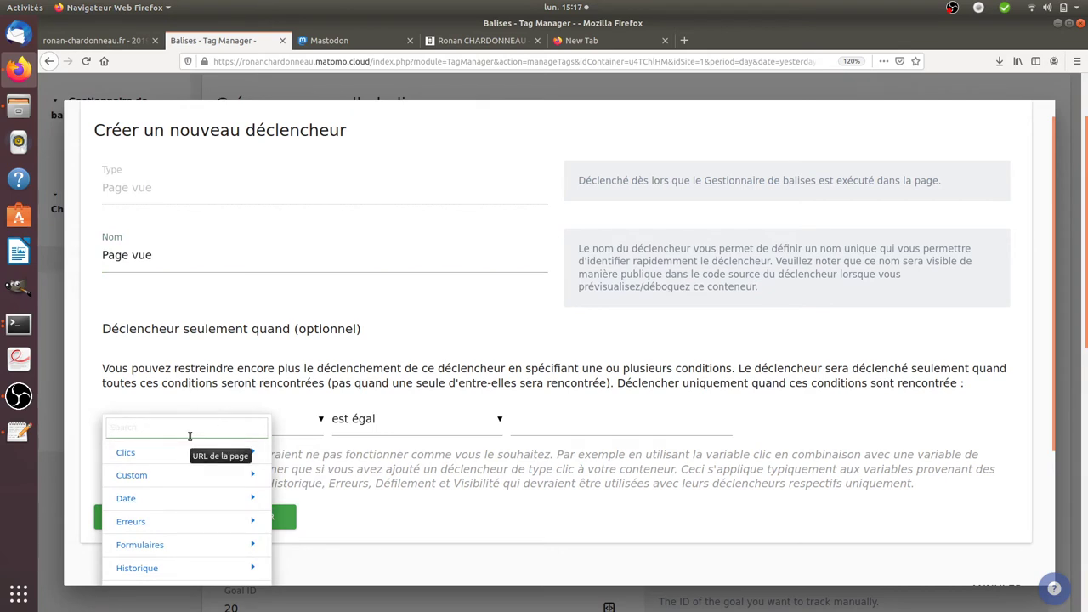
text(pa)
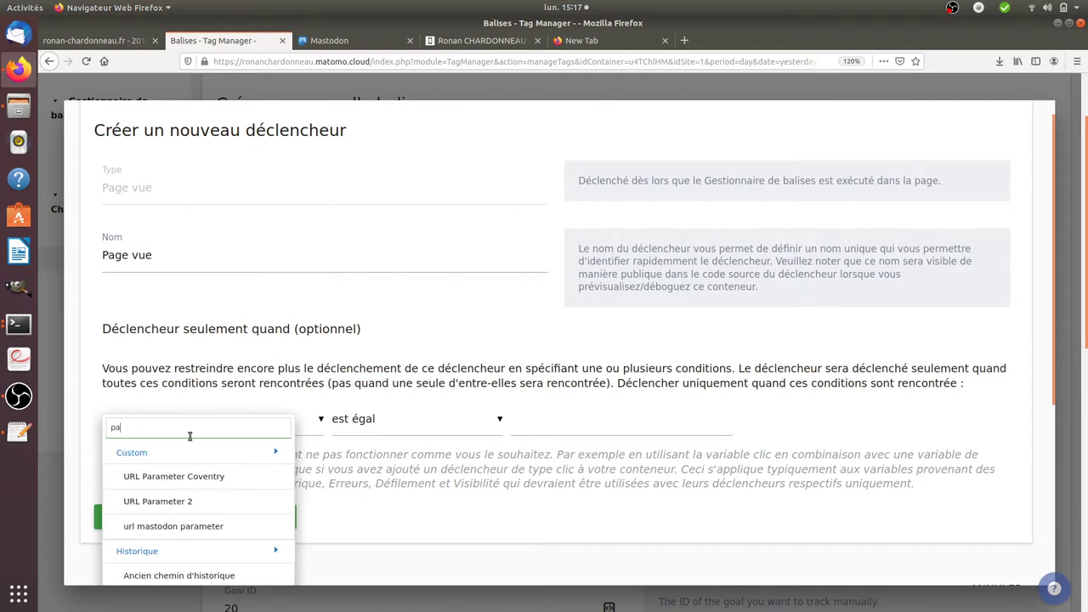
click(191, 527)
click(521, 422)
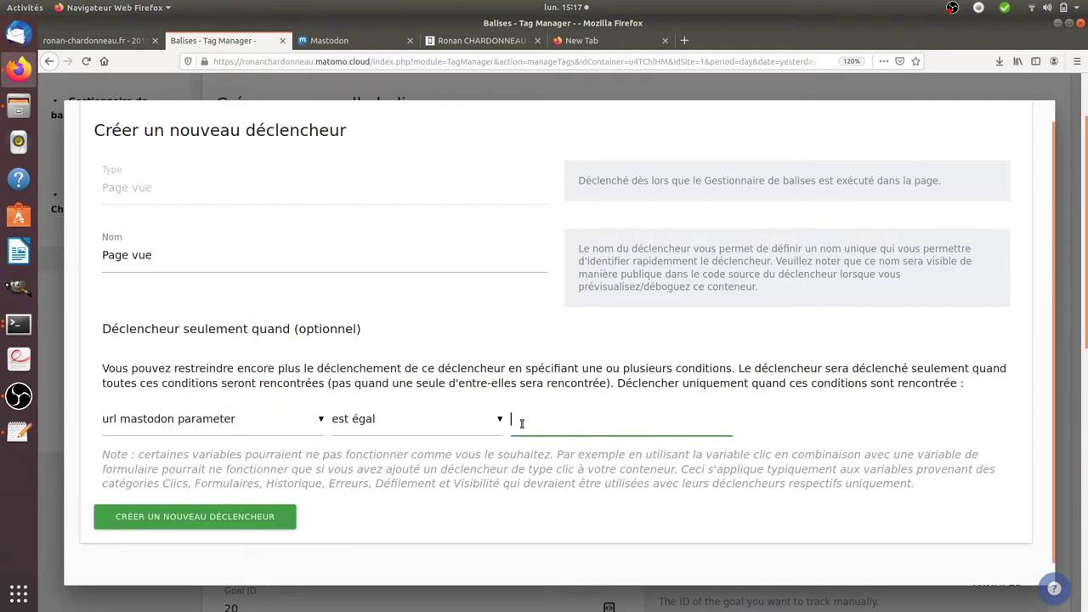
text(mastodon)
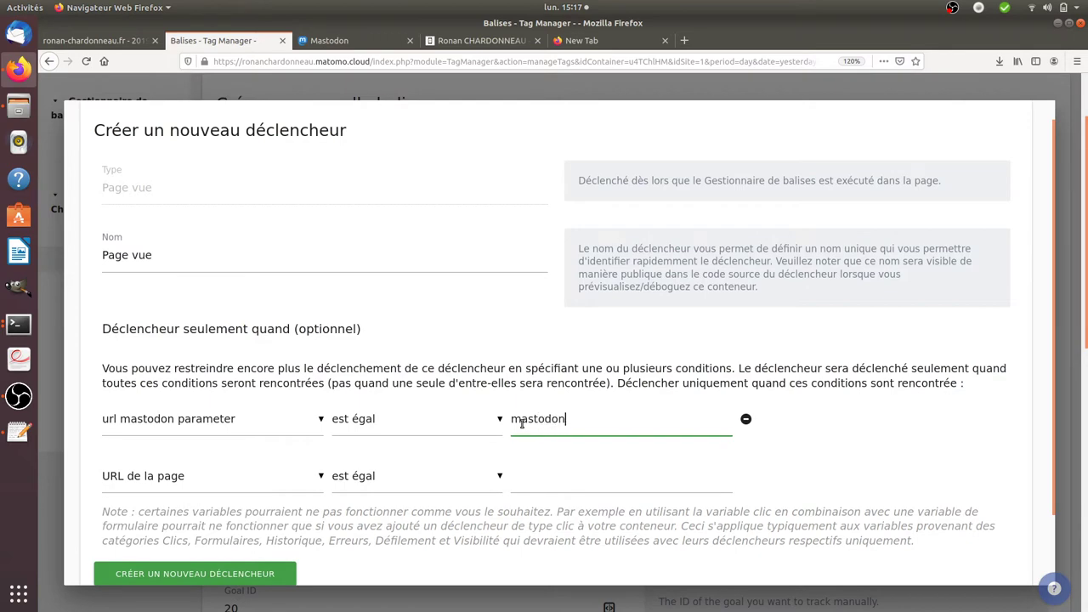
click(259, 579)
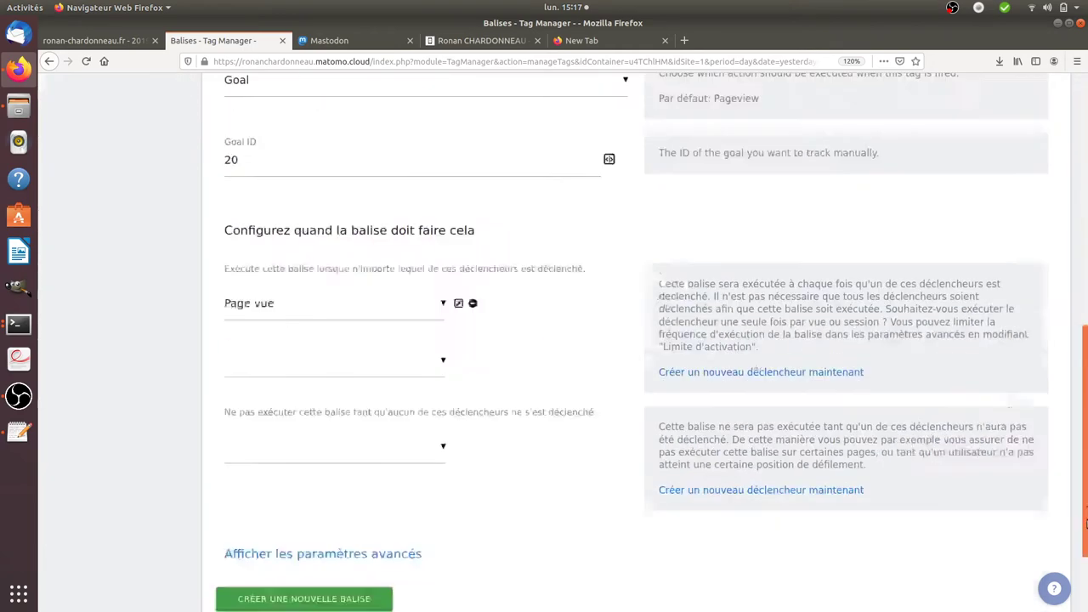
click(348, 483)
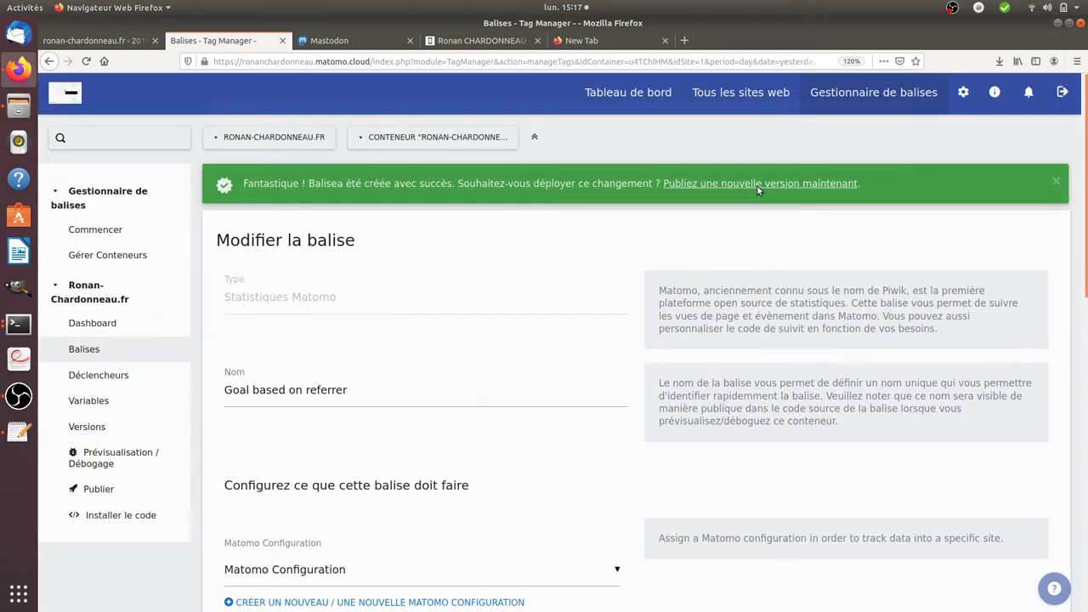
Publish container version 'mastodon parameter' to Live and open the Ronan-Chardonneau.fr container dashboard.
click(757, 187)
click(391, 202)
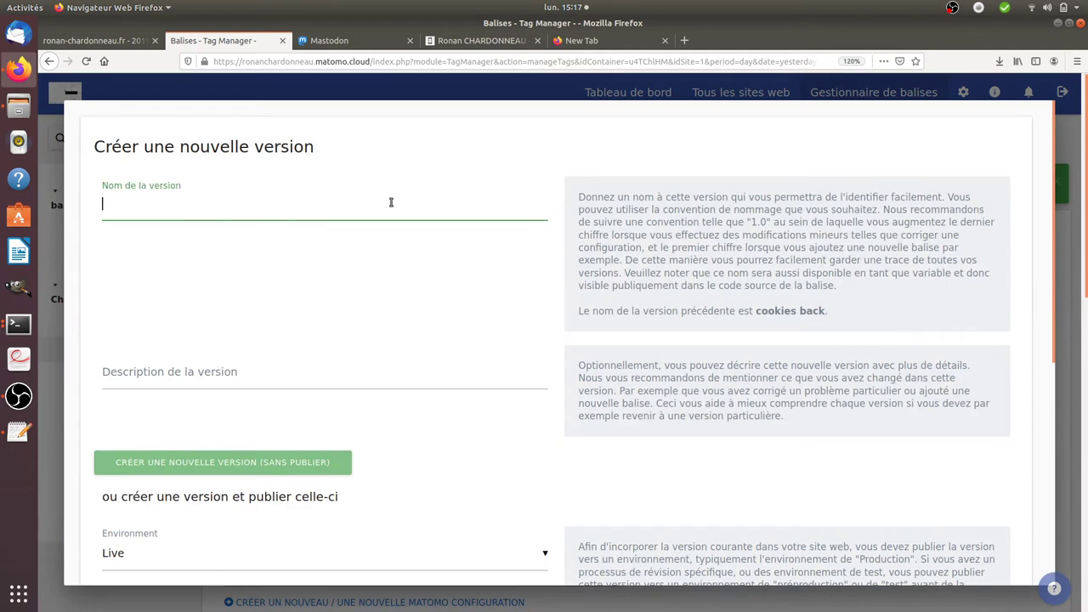
text(mastodon pa)
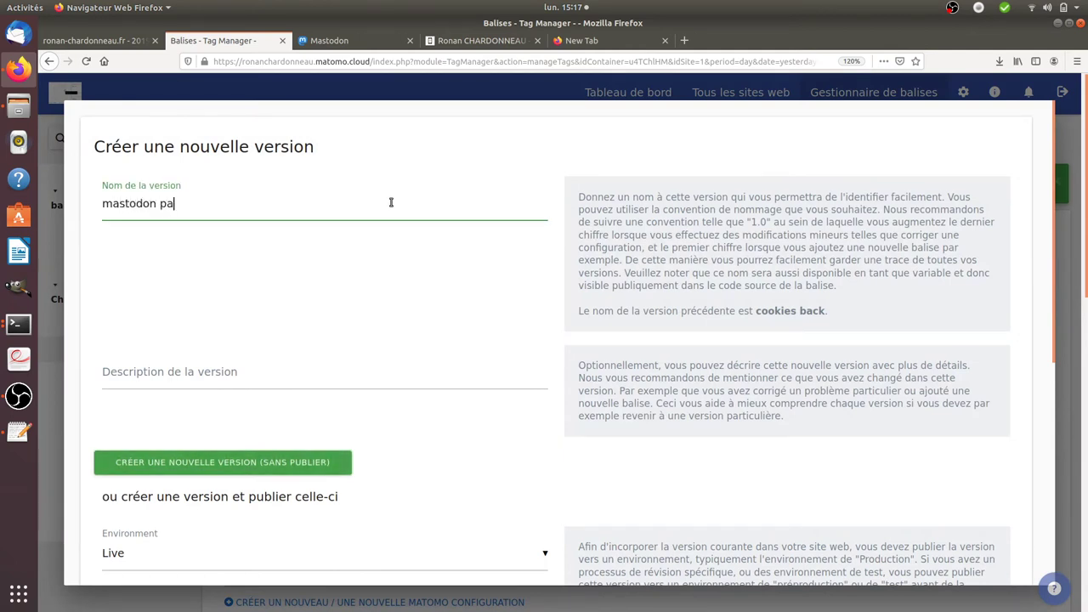
text(rameter)
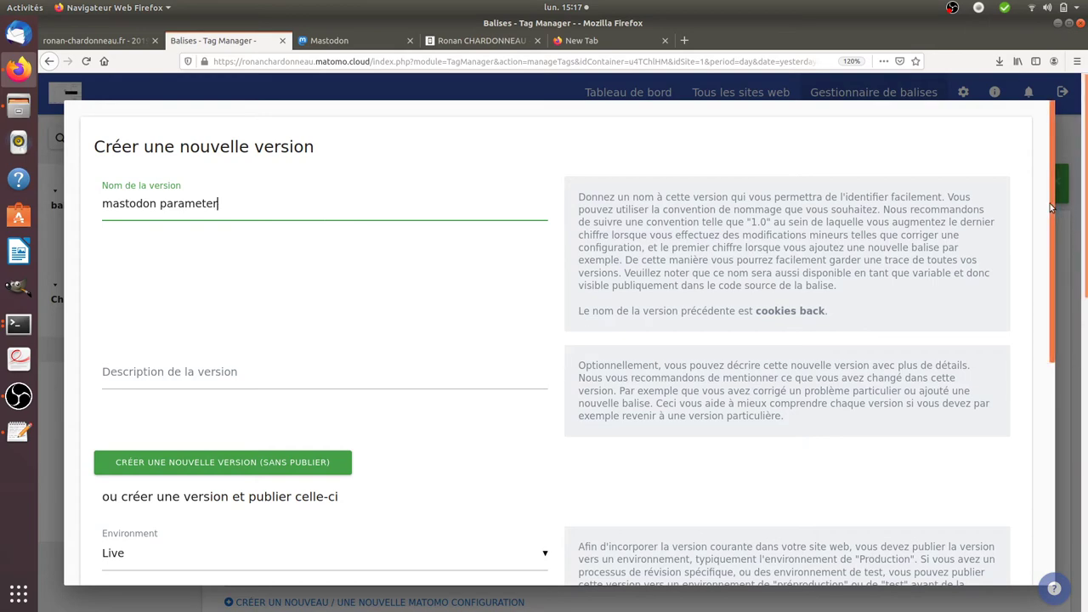
scroll(1051, 207, down, 5)
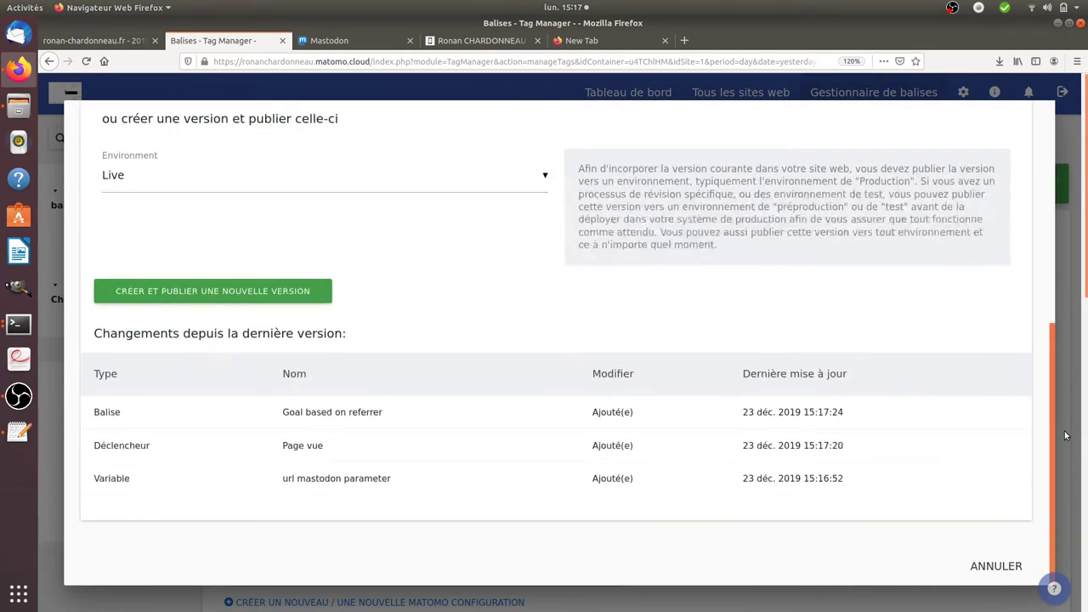
click(309, 292)
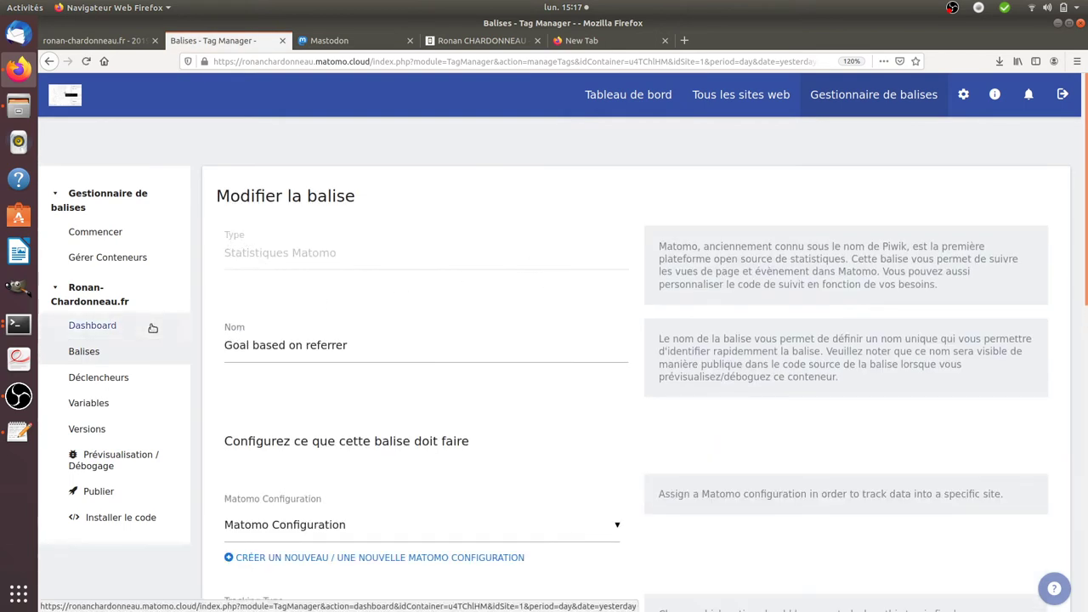
click(153, 328)
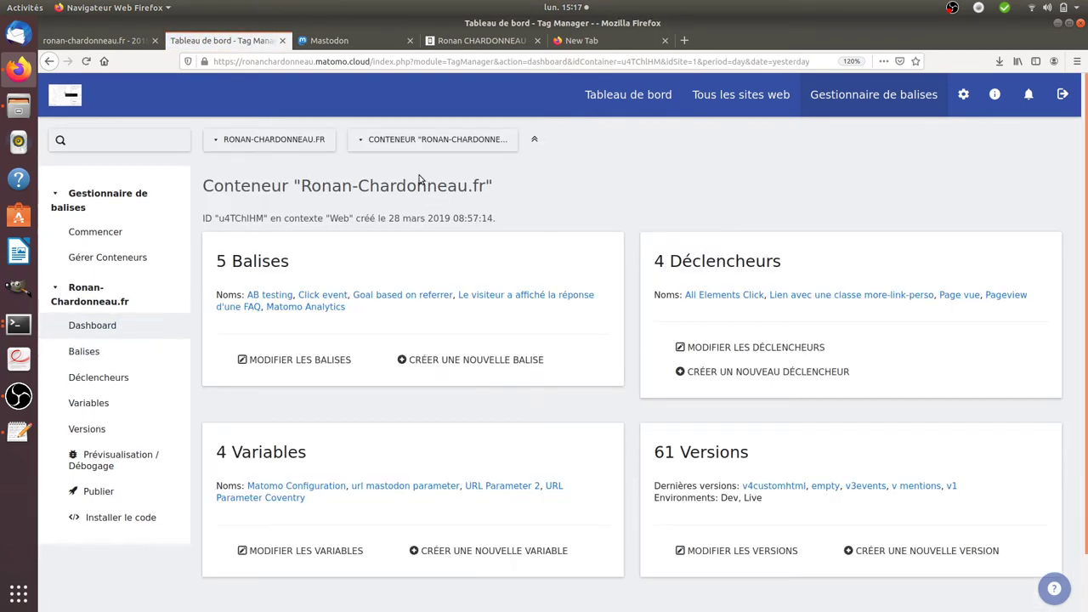
Copy the generated pk_campaign=mastodon URL from the URL builder and go to Mastodon.
click(116, 41)
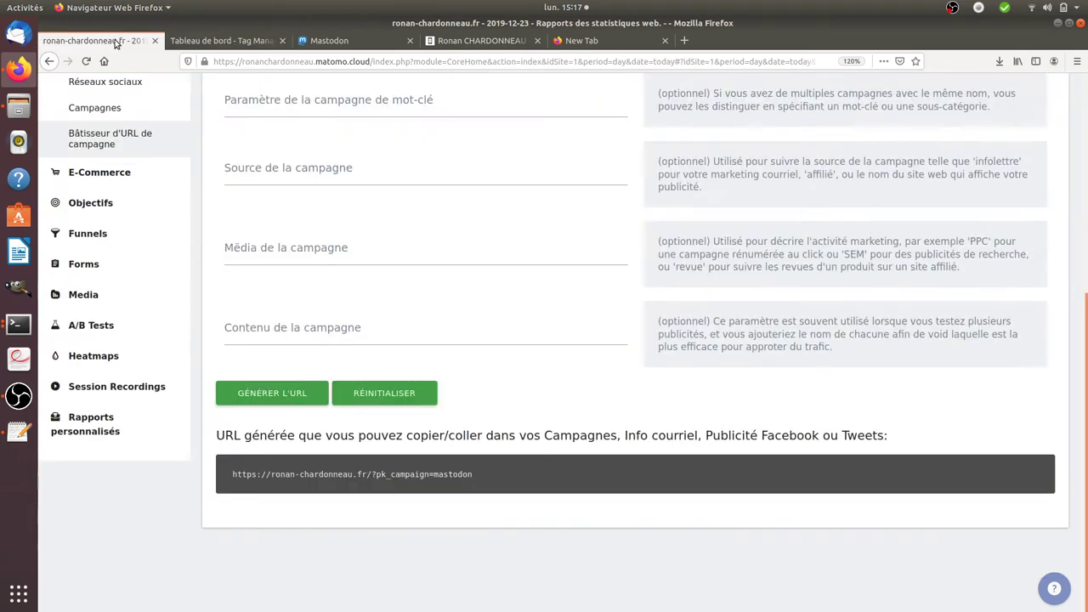
click(327, 474)
key(ctrl+c)
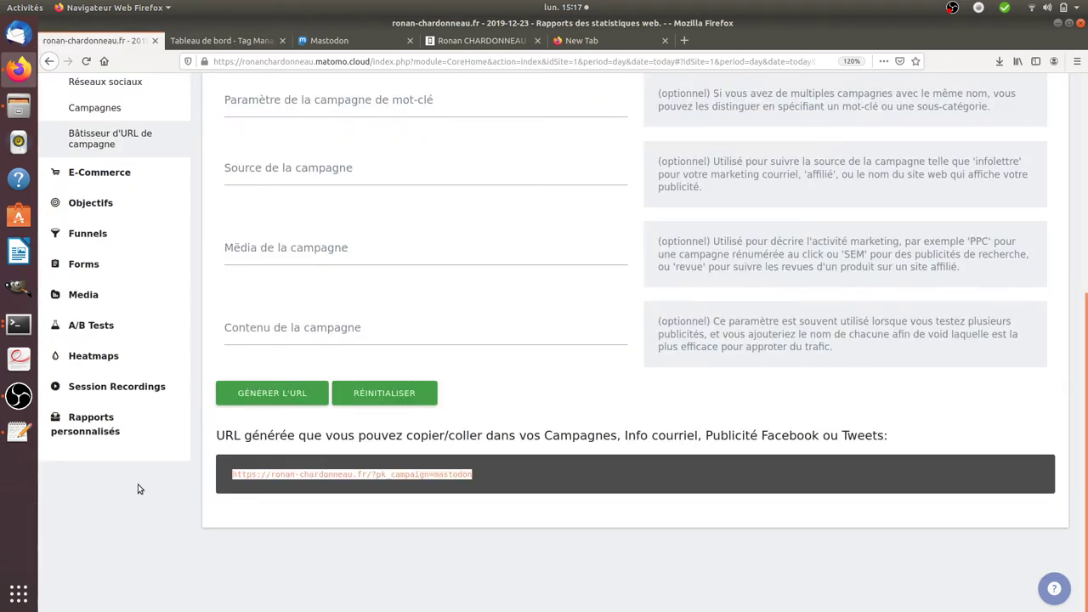
click(348, 45)
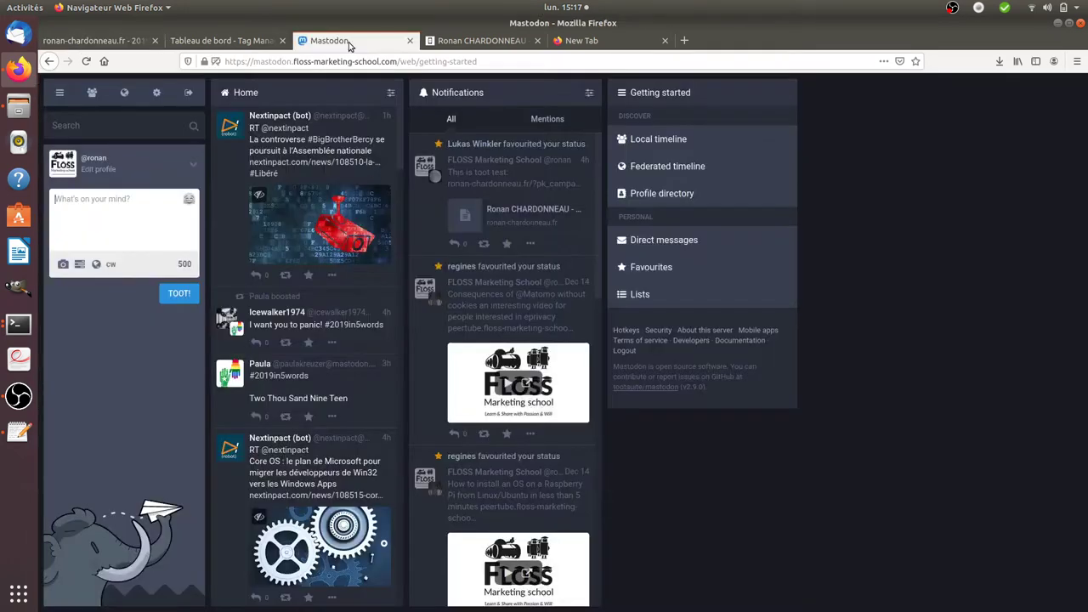
Post the toot 'sorry again it is a test' followed by the pasted campaign link.
click(128, 208)
text(sorry again it is a test)
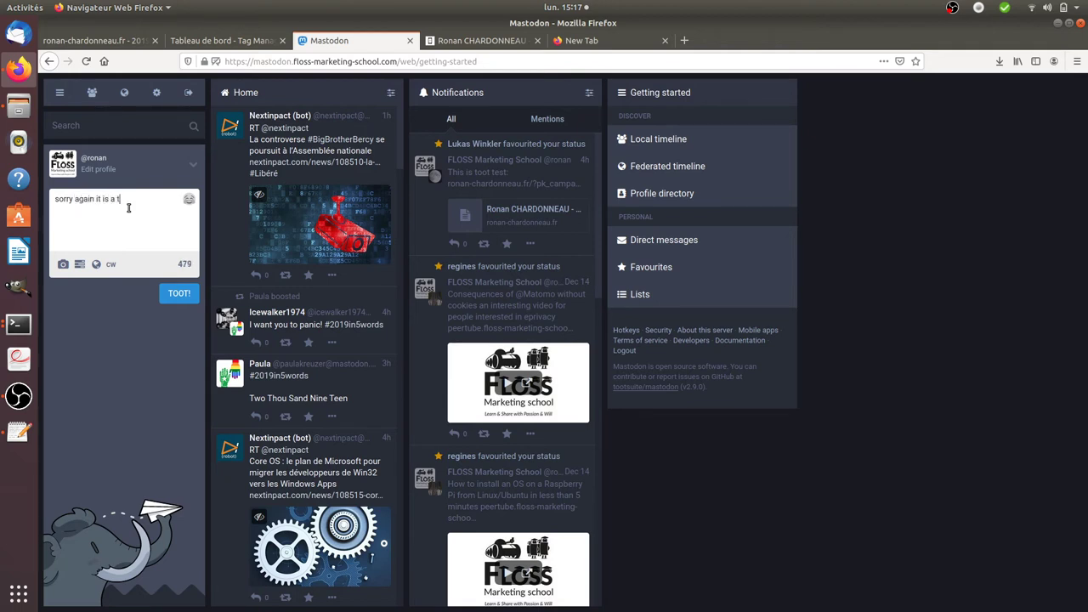
key(ctrl+v)
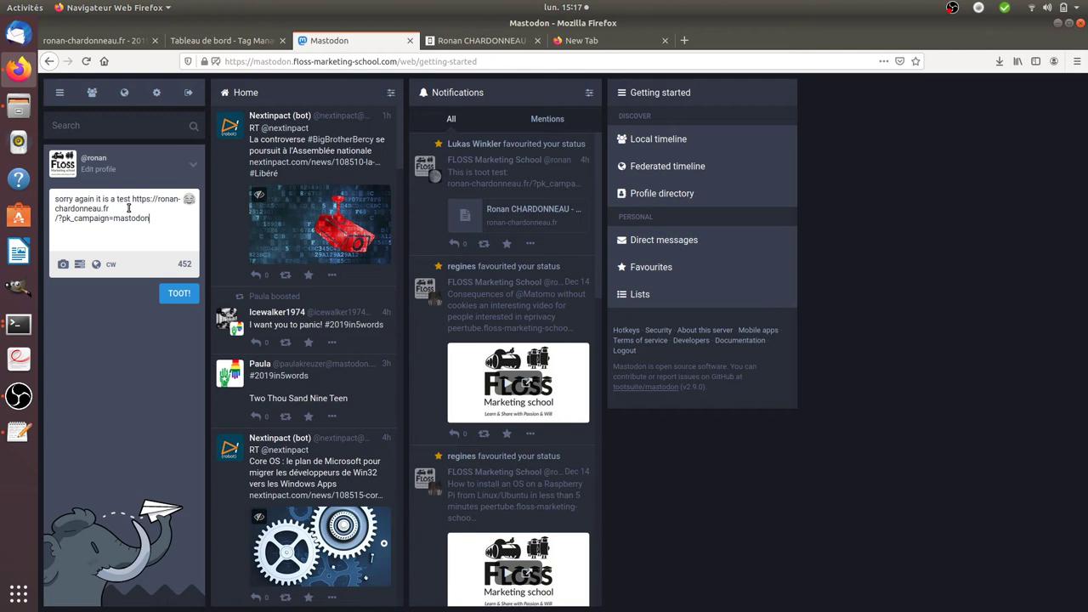
click(182, 299)
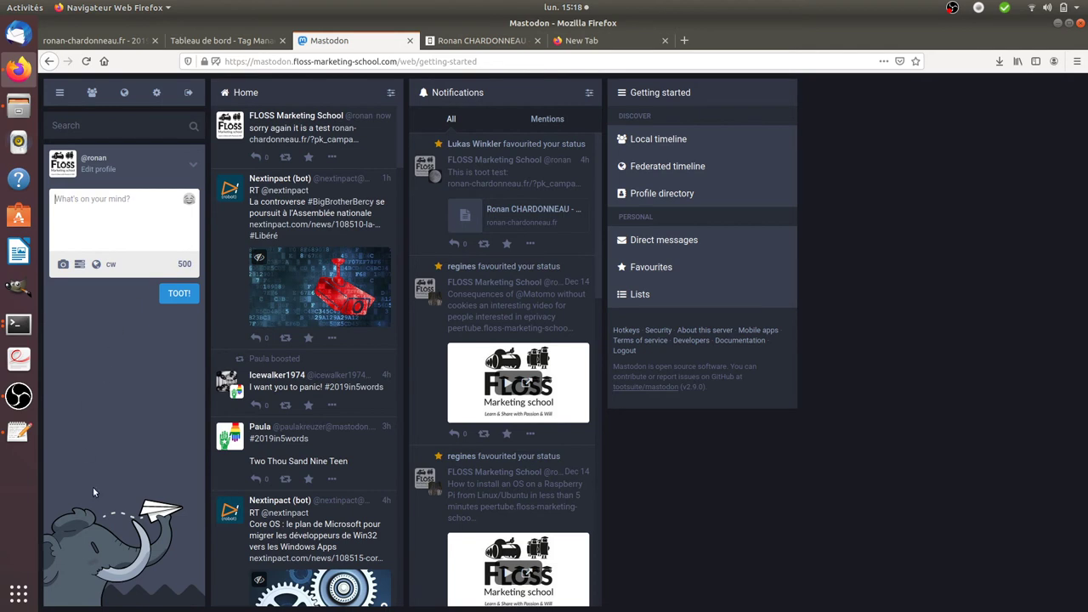
Launch Chromium from the app grid and load mastodon.floss-marketing-school.com.
click(7, 604)
click(486, 39)
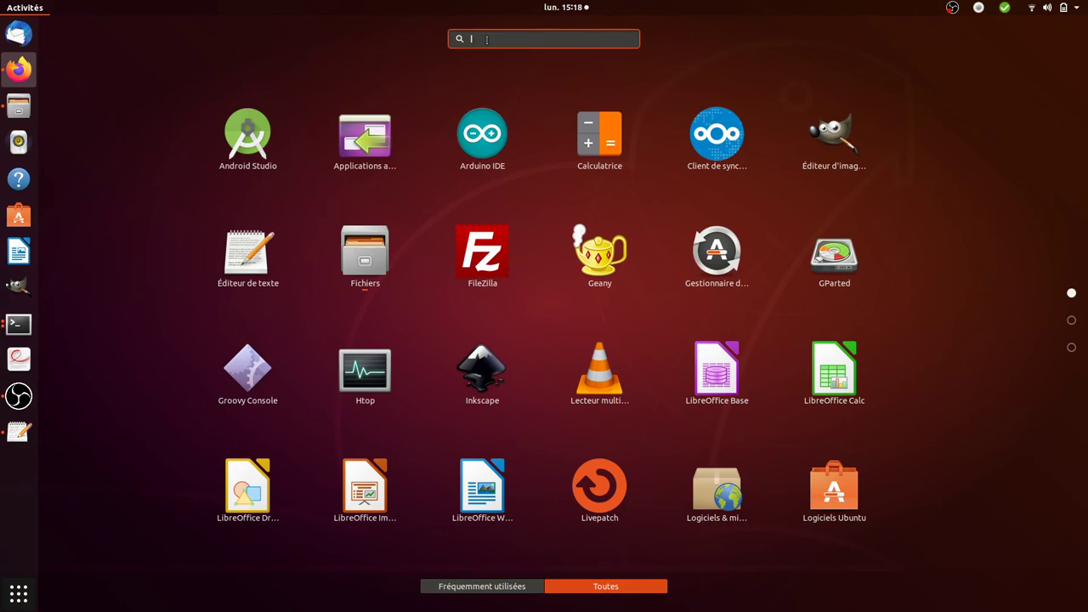
text(chro)
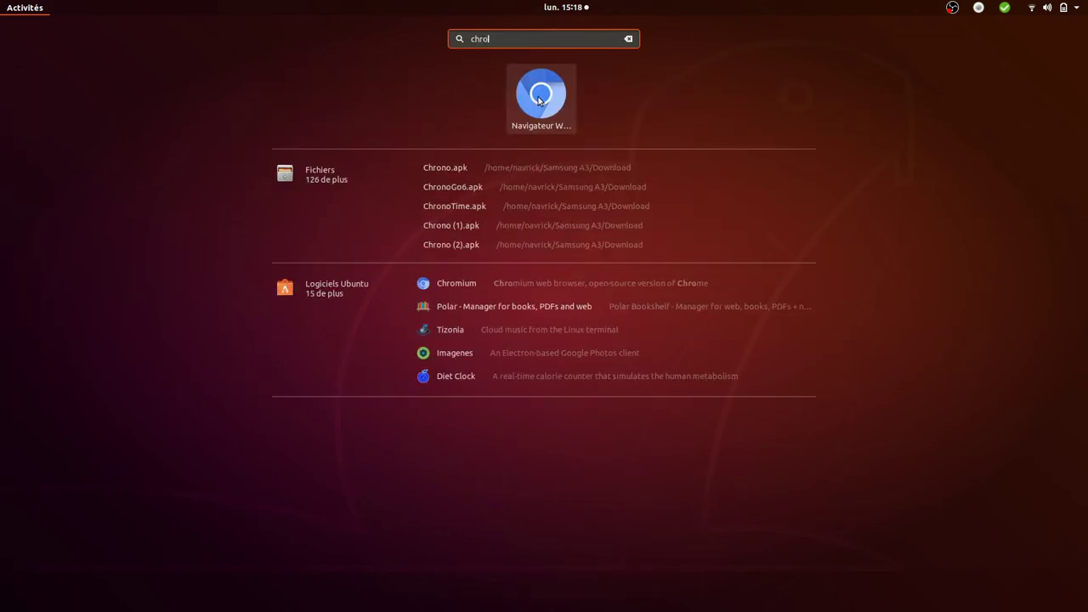
click(538, 101)
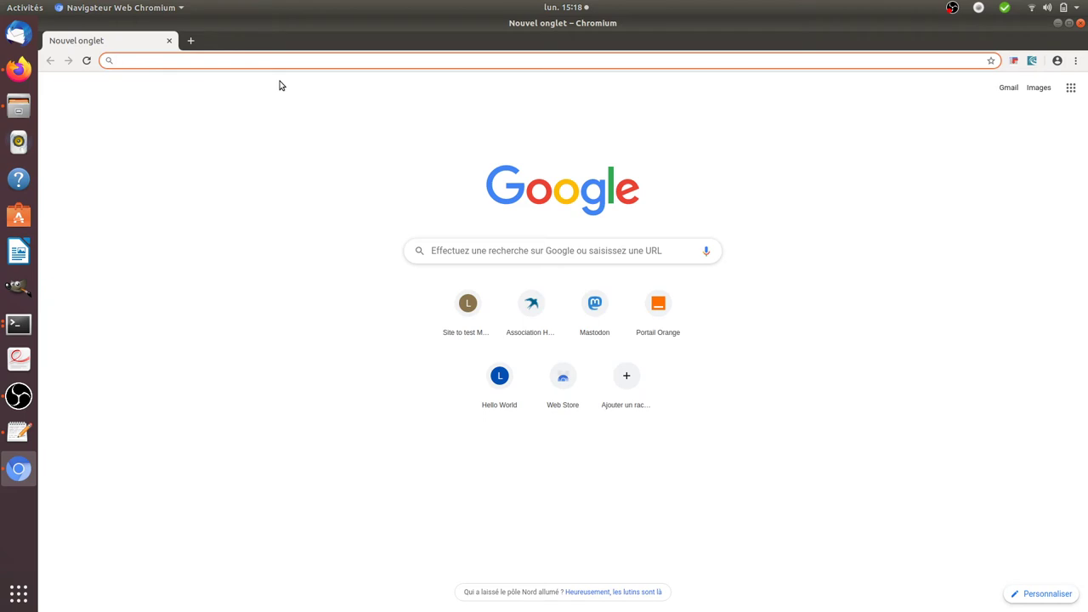
text(mastodon.floss-marketing-school.com)
key(Return)
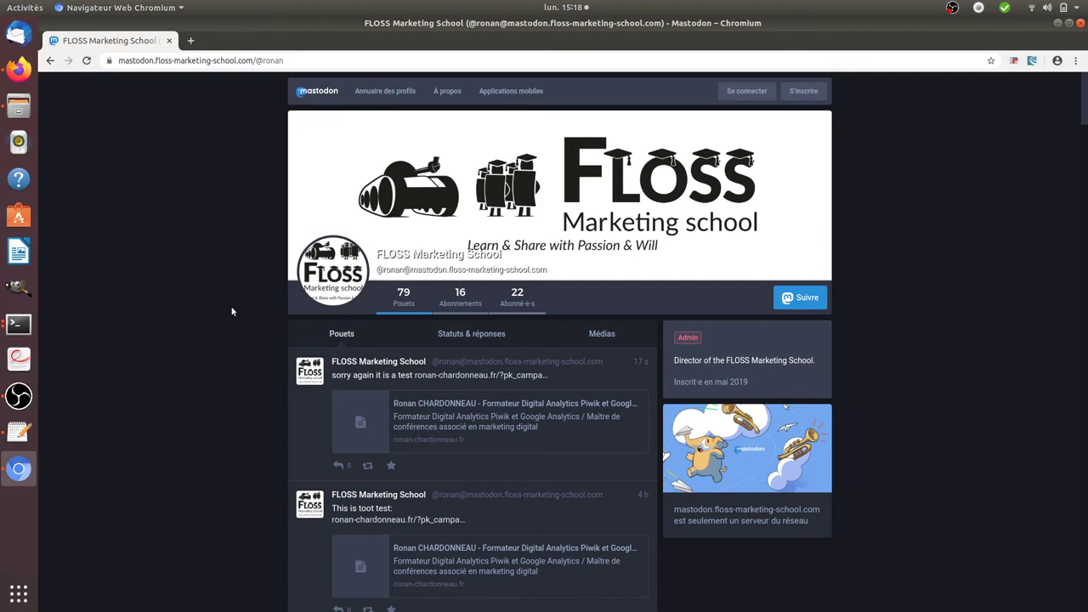
Return to the Matomo reports tab and open Visiteurs > Journal des Visites.
click(19, 68)
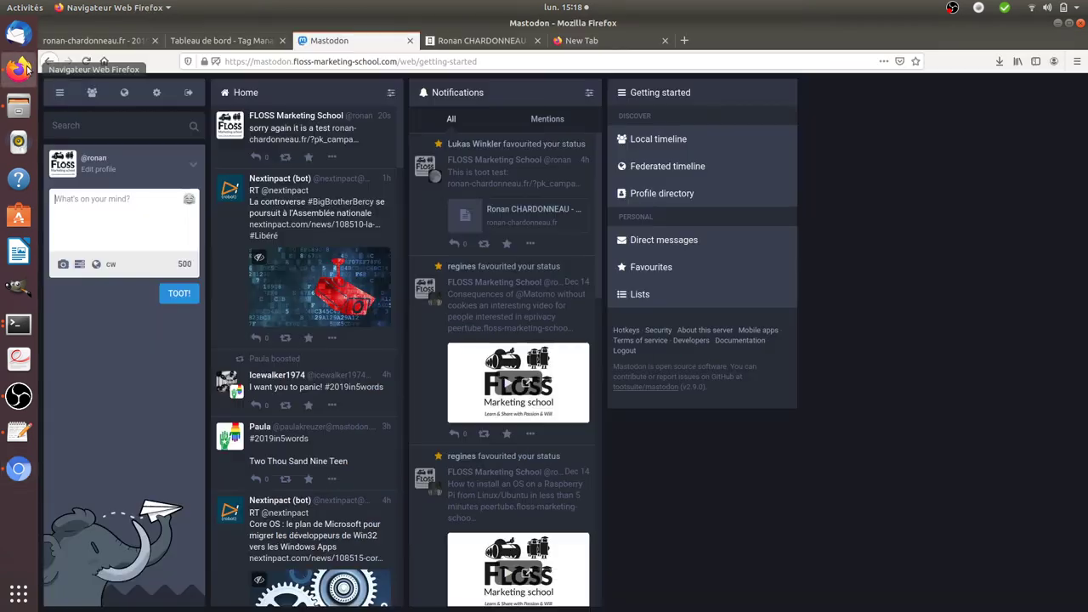
click(174, 42)
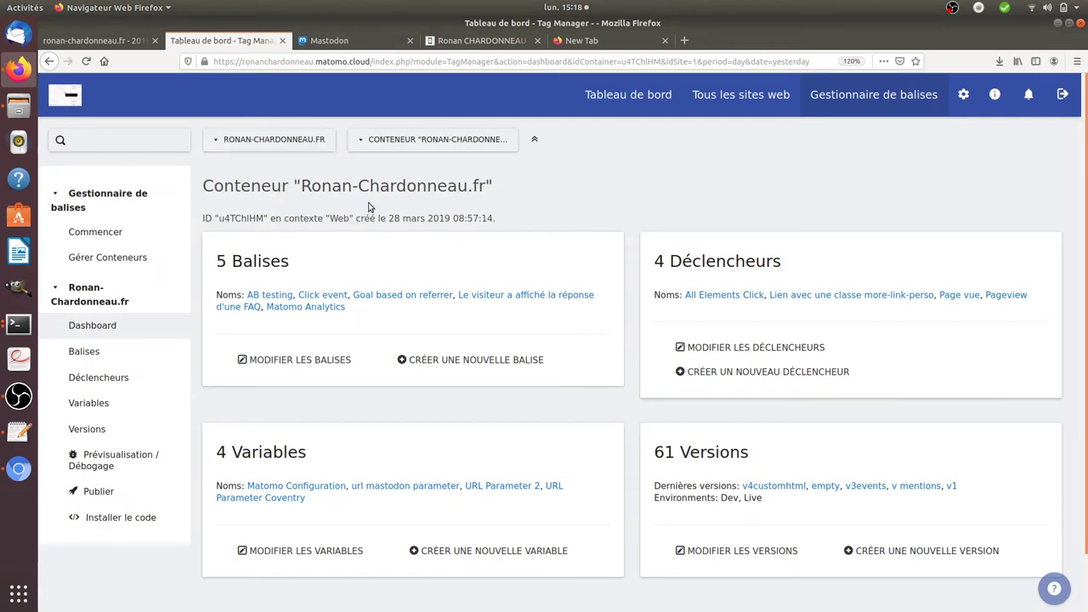
click(136, 42)
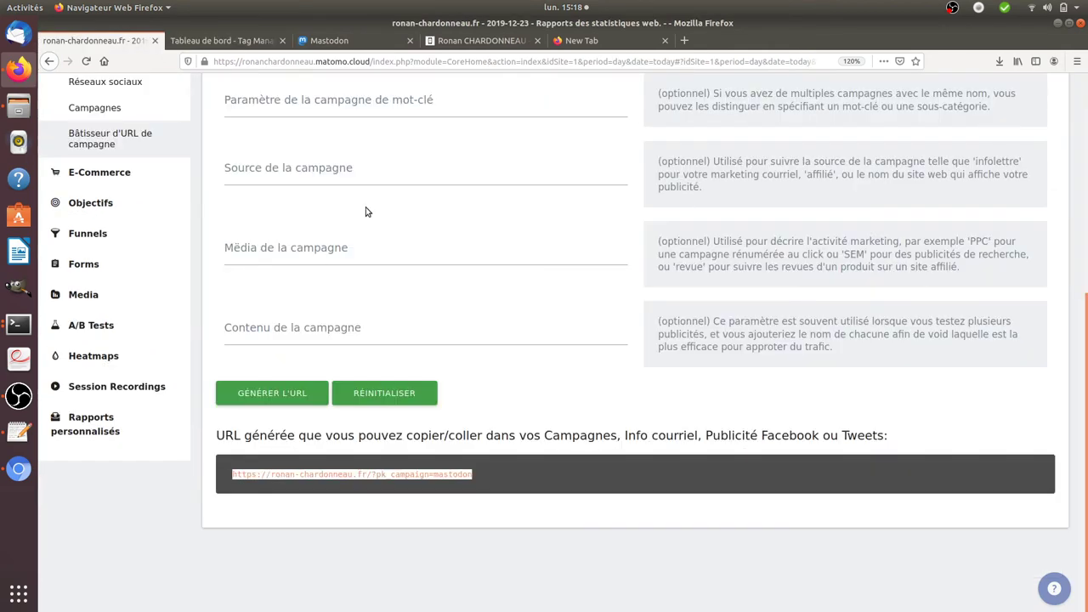
scroll(1062, 330, up, 5)
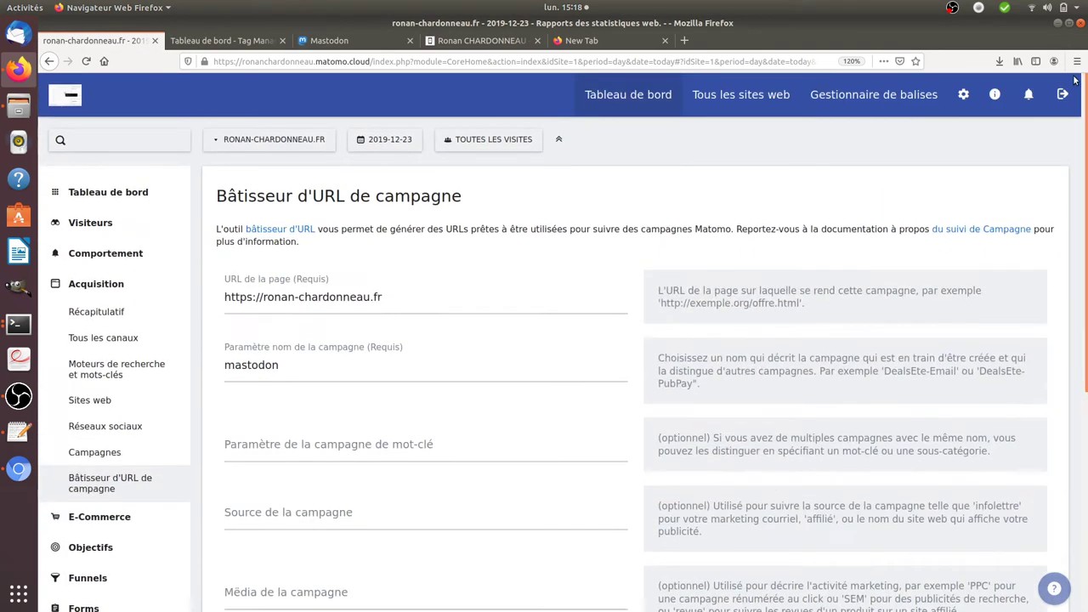
click(108, 235)
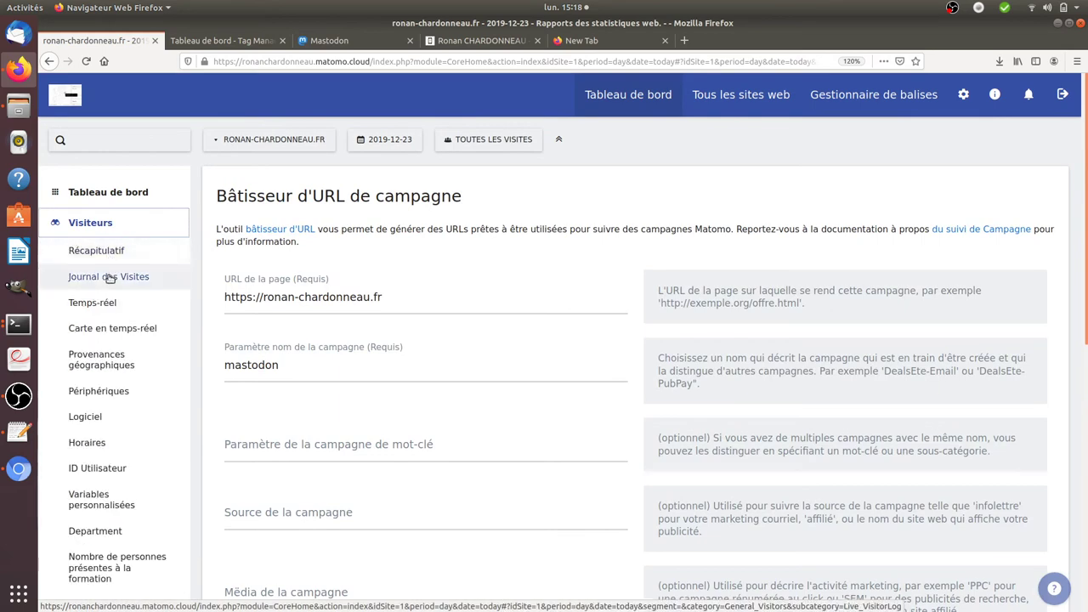
click(108, 275)
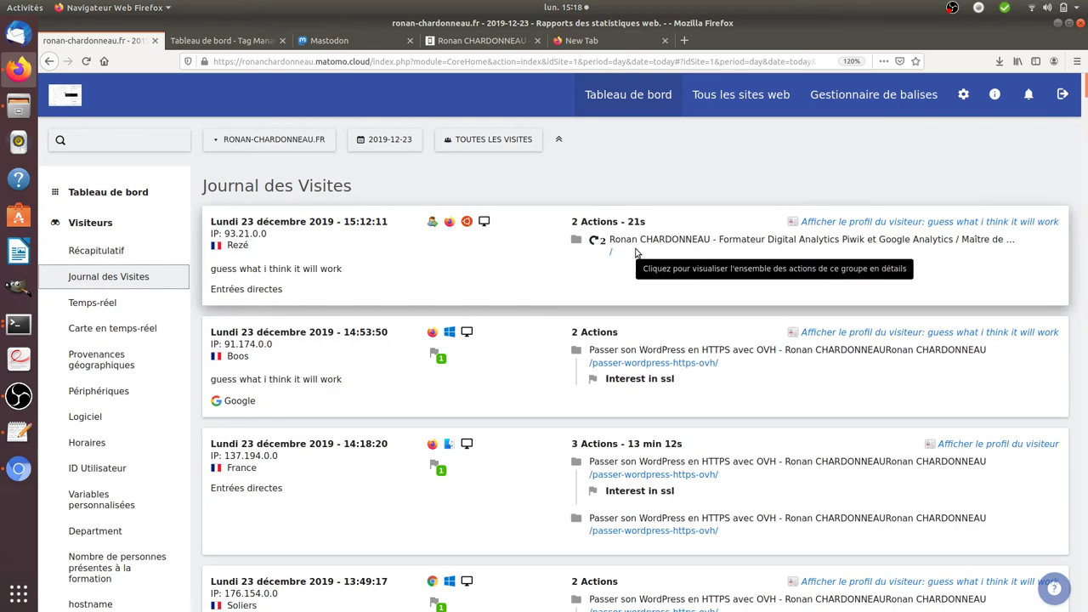
click(18, 469)
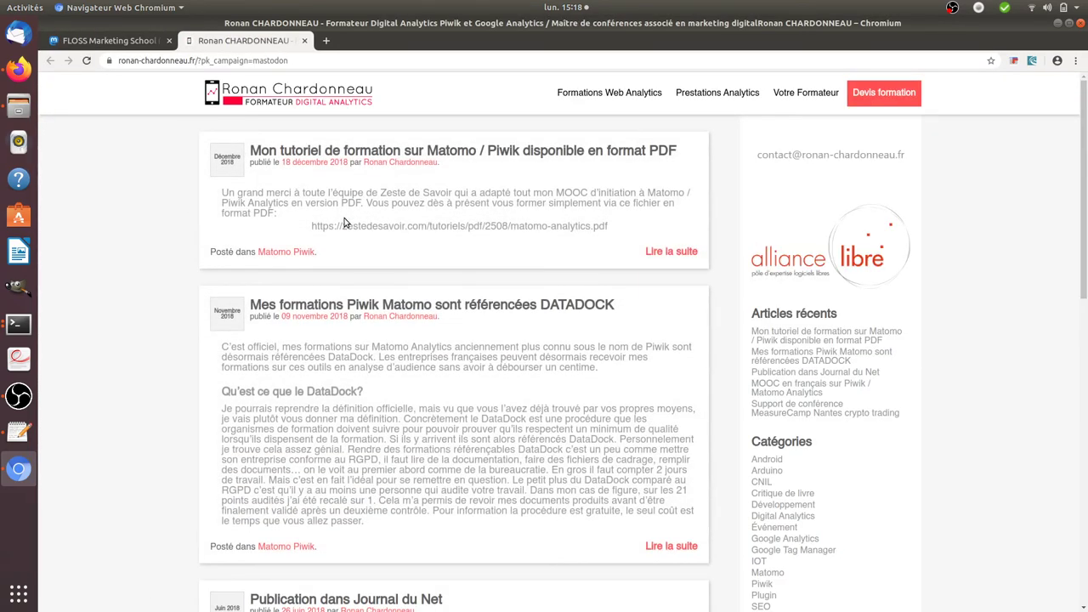
drag(250, 61, 202, 64)
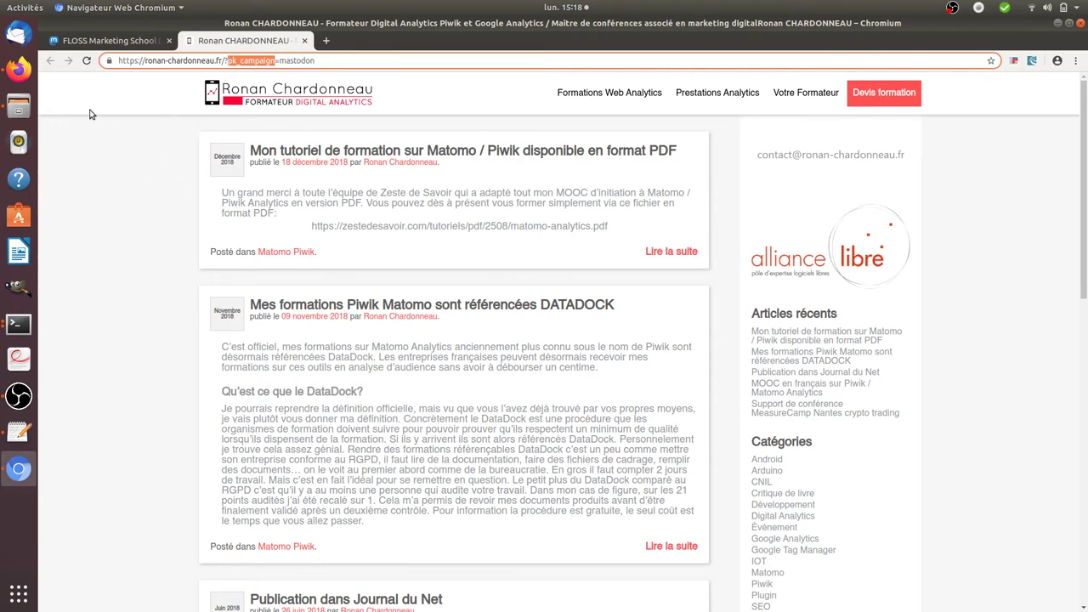
click(19, 68)
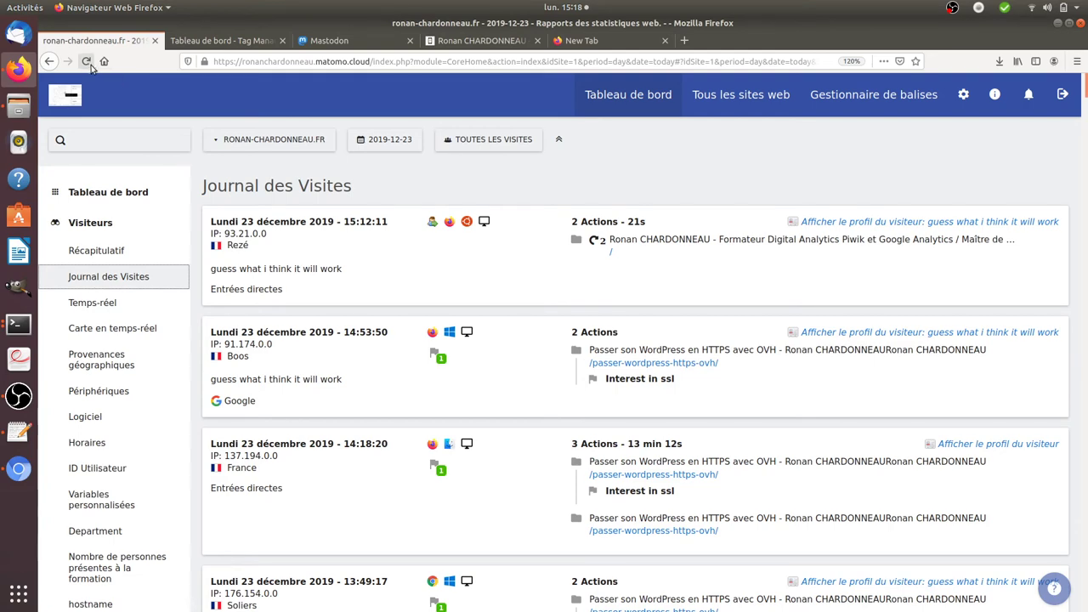
Reload the visits log, spot the mastodon campaign visit, then go to the Tag Manager dashboard.
click(88, 63)
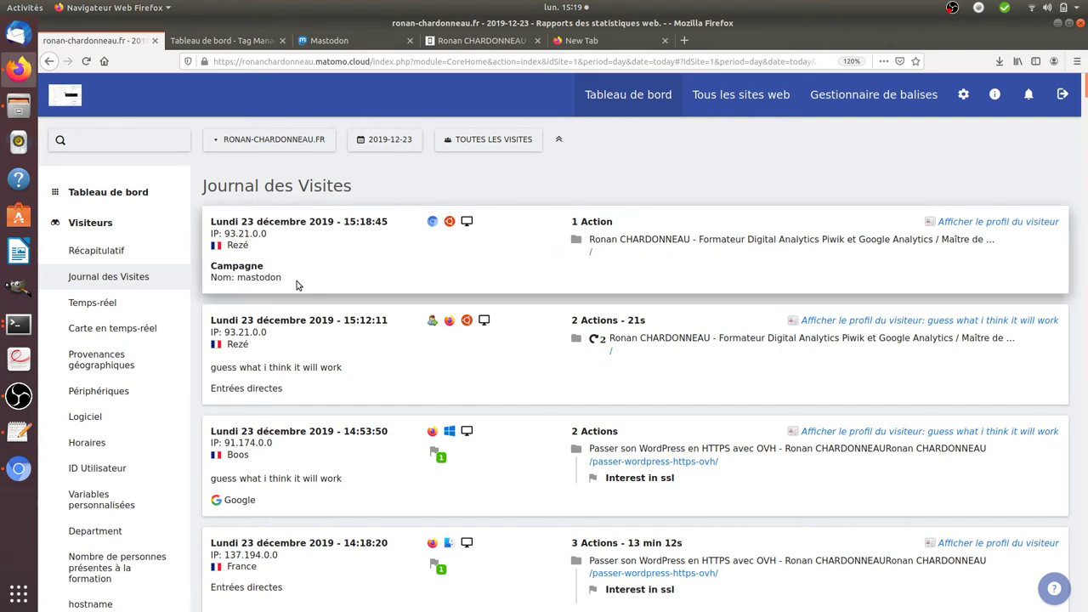
double_click(239, 280)
click(236, 49)
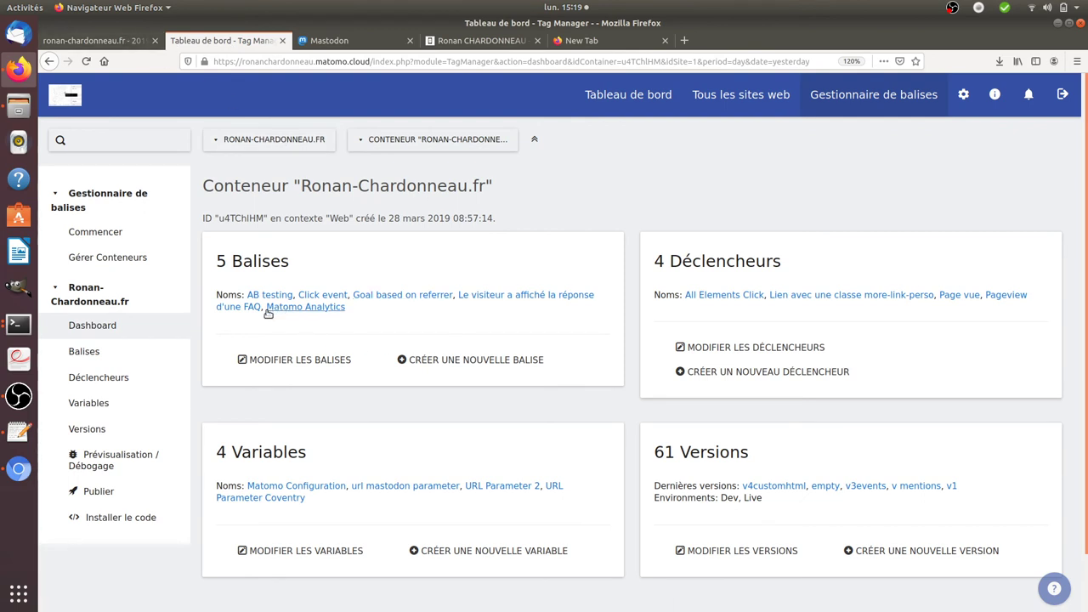
From the Goal based on referrer tag, turn on Prévisualisation / Débogage and select ?mtmPreviewMode=u4TChlHM.
click(385, 295)
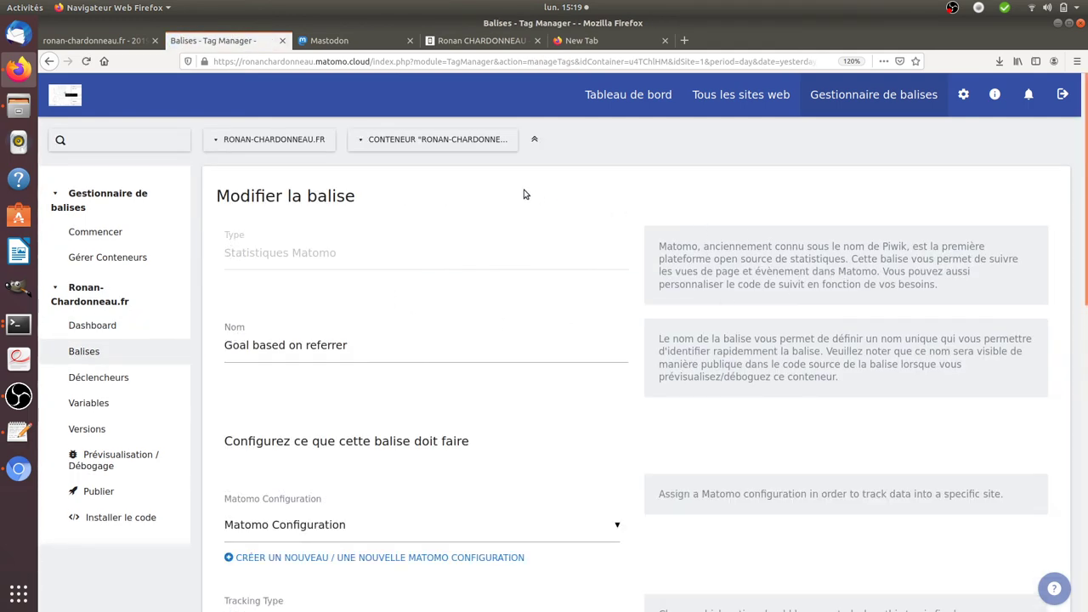
click(147, 451)
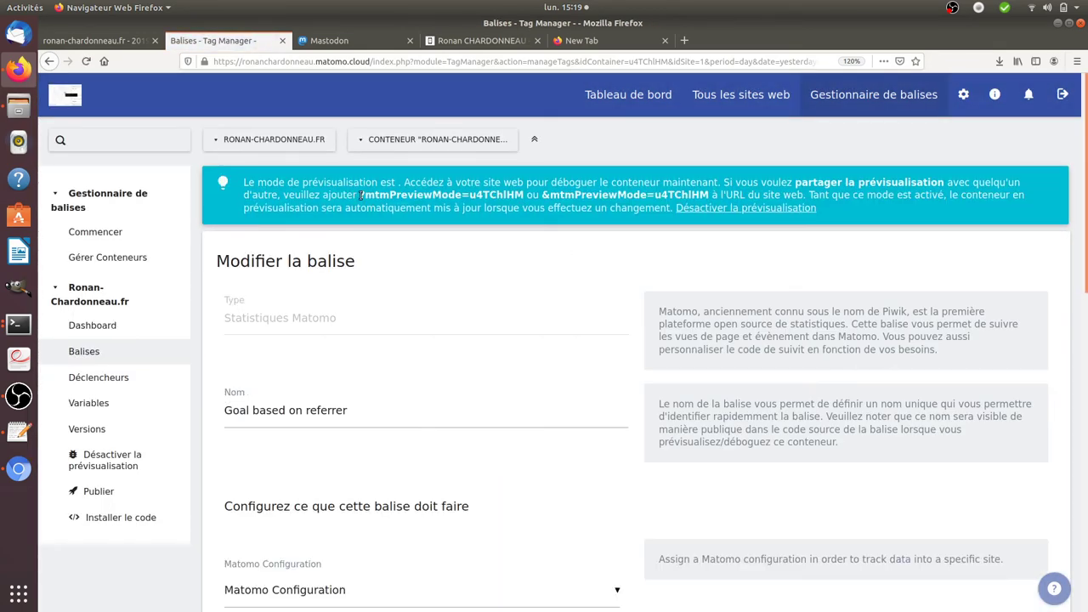
drag(358, 194, 463, 208)
drag(519, 185, 523, 194)
key(ctrl+c)
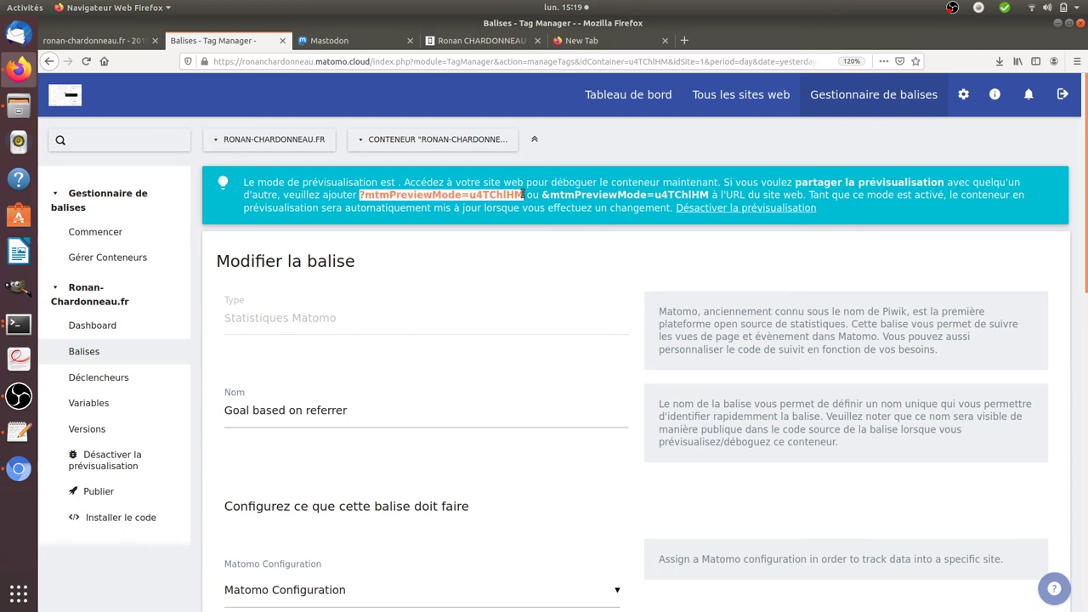
In Chromium, append &mtmPreviewMode=u4TChlHM to the campaign URL and reload the page.
click(19, 468)
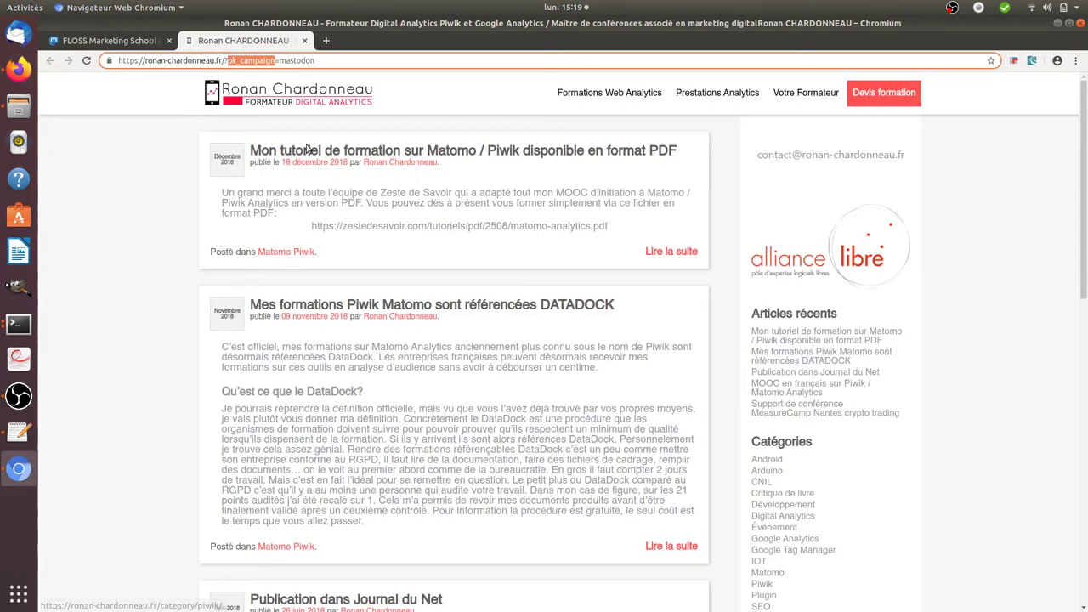
click(339, 65)
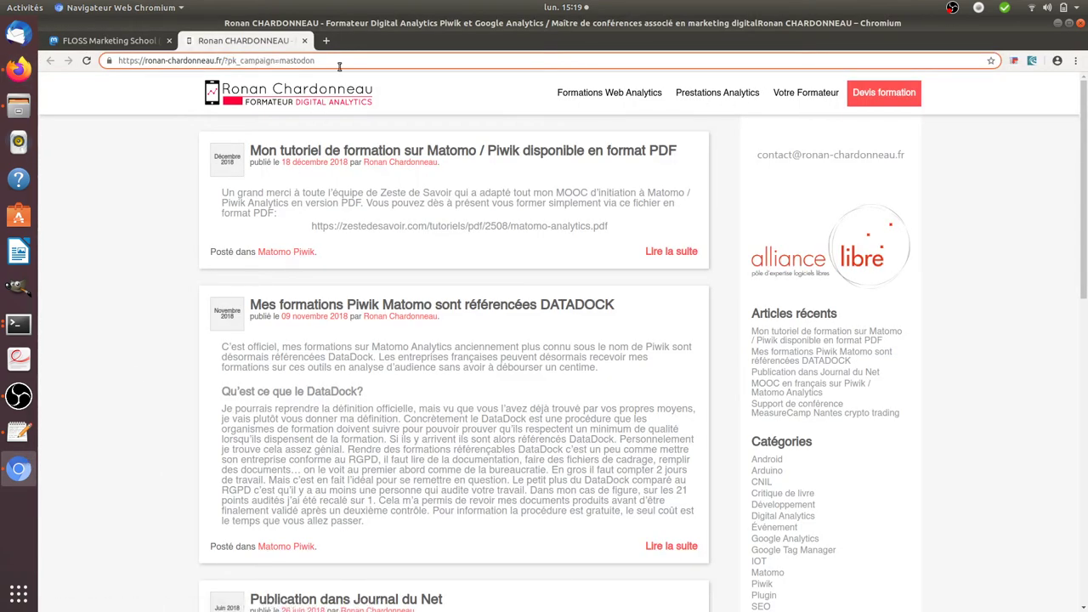
key(ctrl+v)
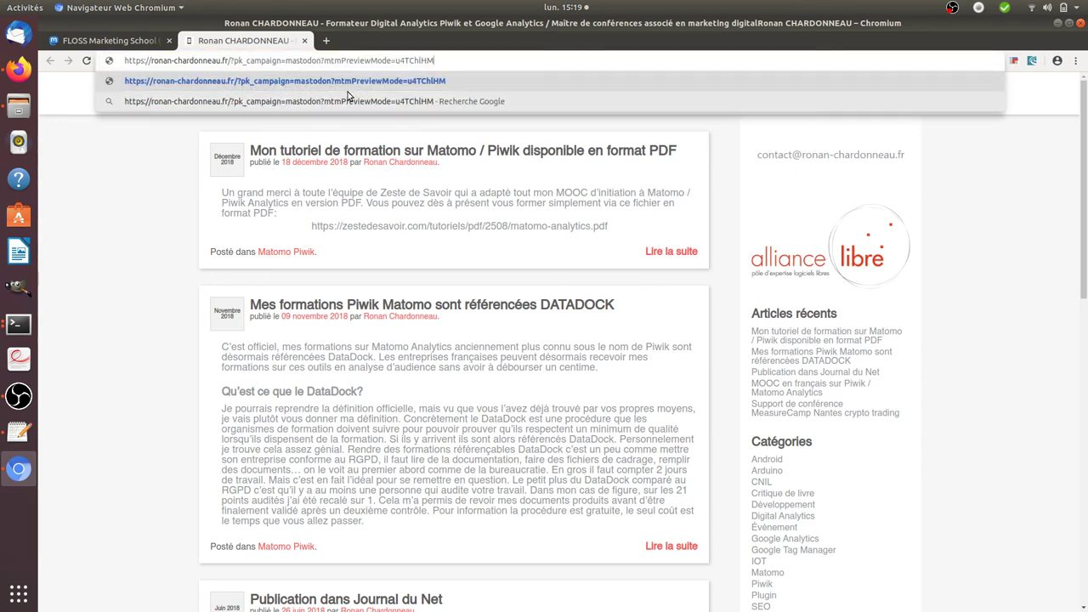
click(322, 61)
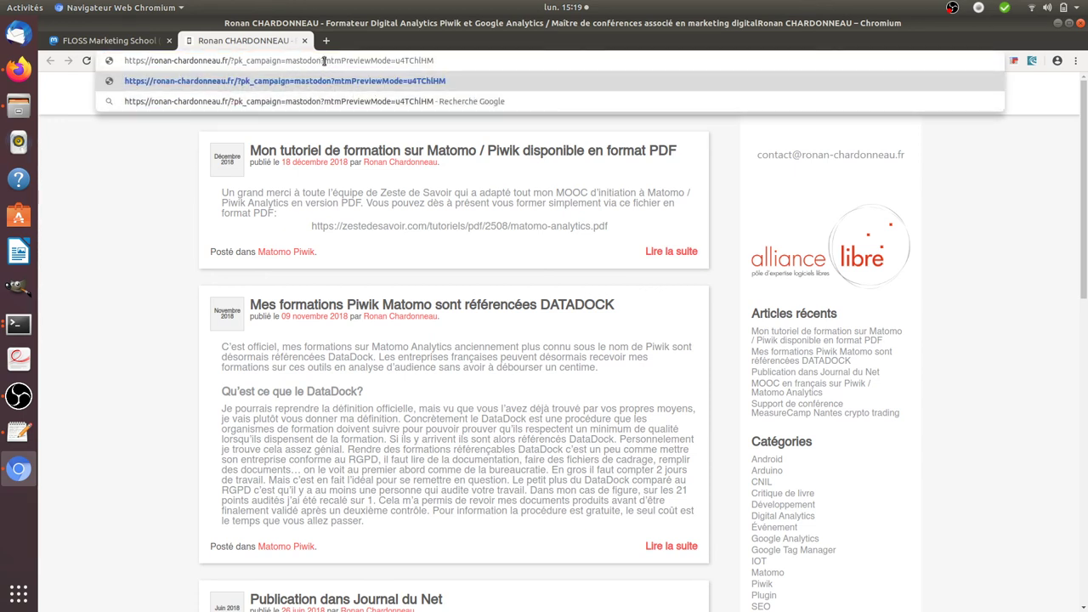
key(BackSpace)
text(&)
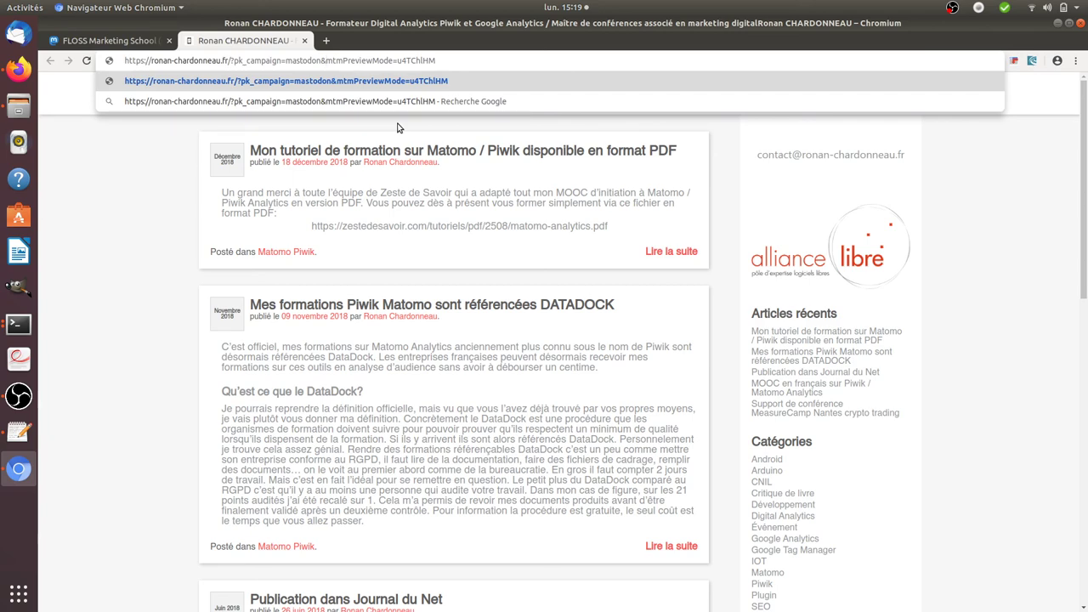
key(Return)
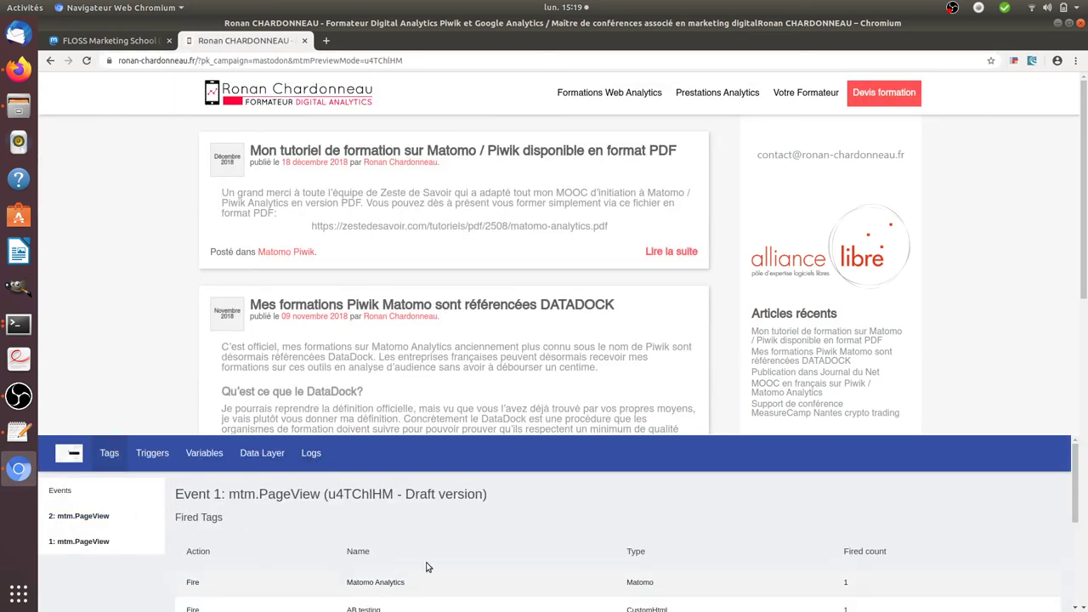
Inspect '2: mtm.PageView' in the debug panel to confirm Goal based on referrer fired.
drag(1073, 491, 1083, 600)
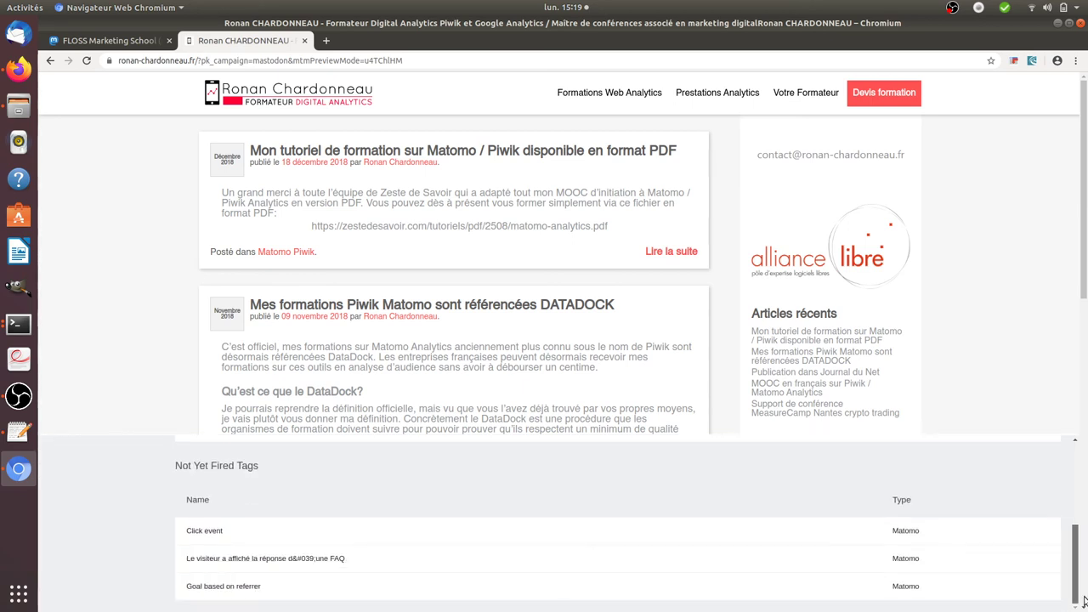
scroll(890, 516, up, 5)
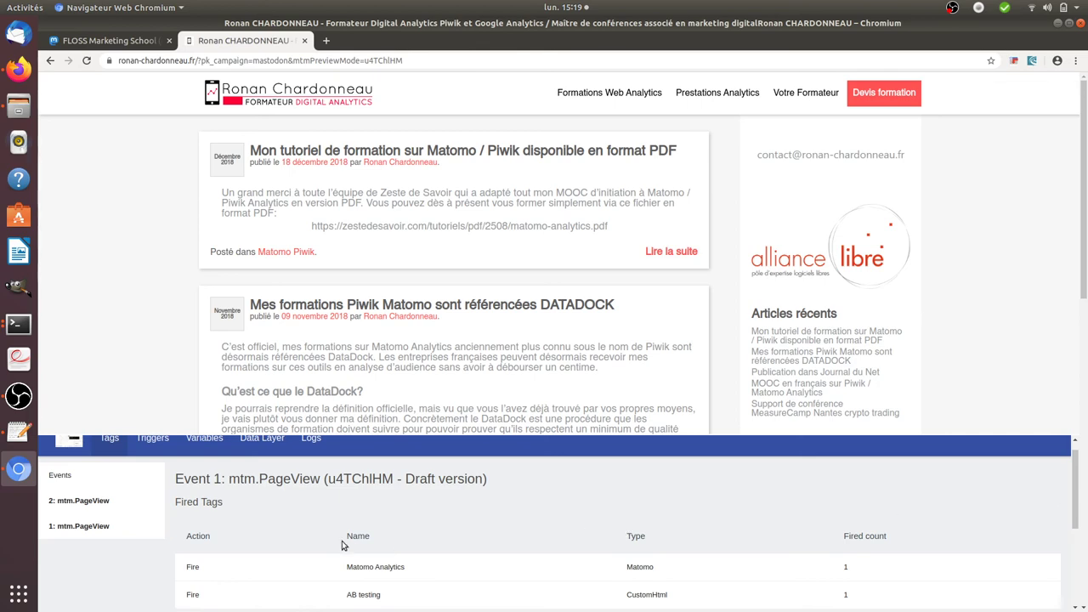
click(146, 506)
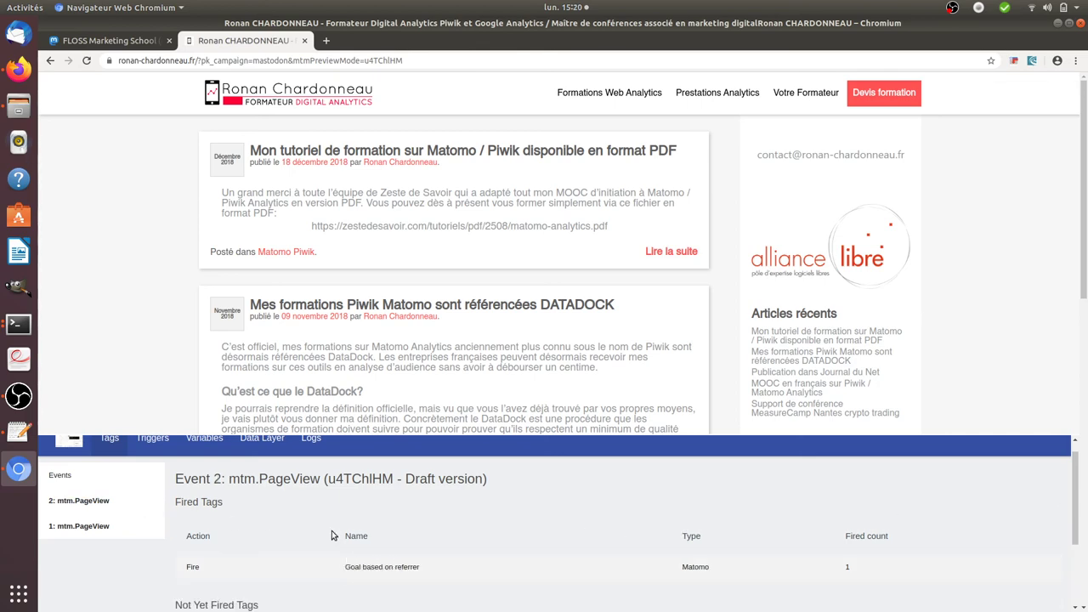
Reload the Journal des Visites and find 'Conversions brought by my campaign' on the newest mastodon visit.
click(18, 68)
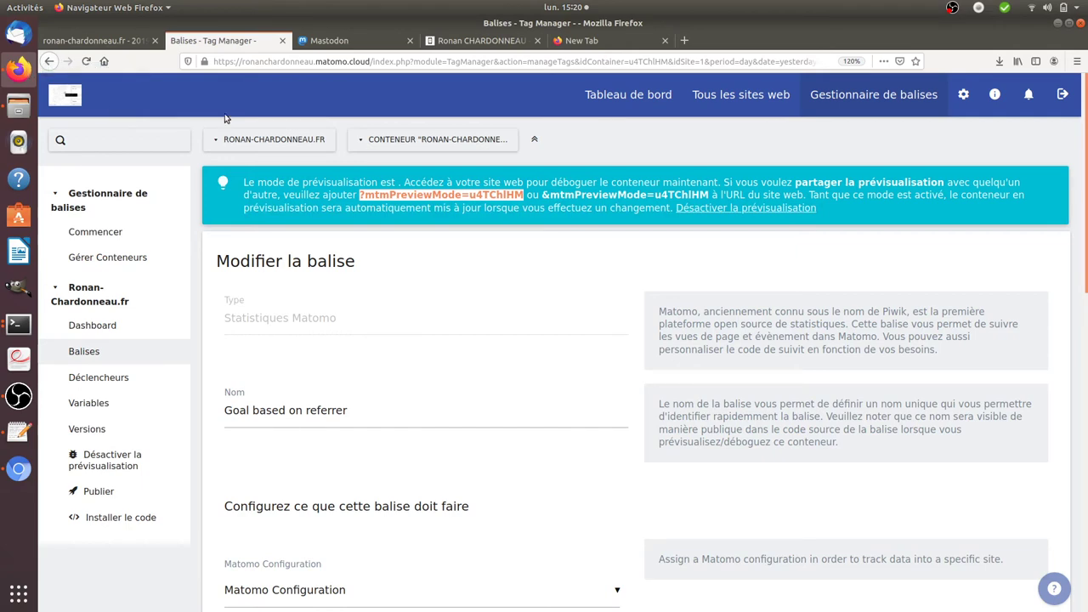
key(ctrl+Page_Up)
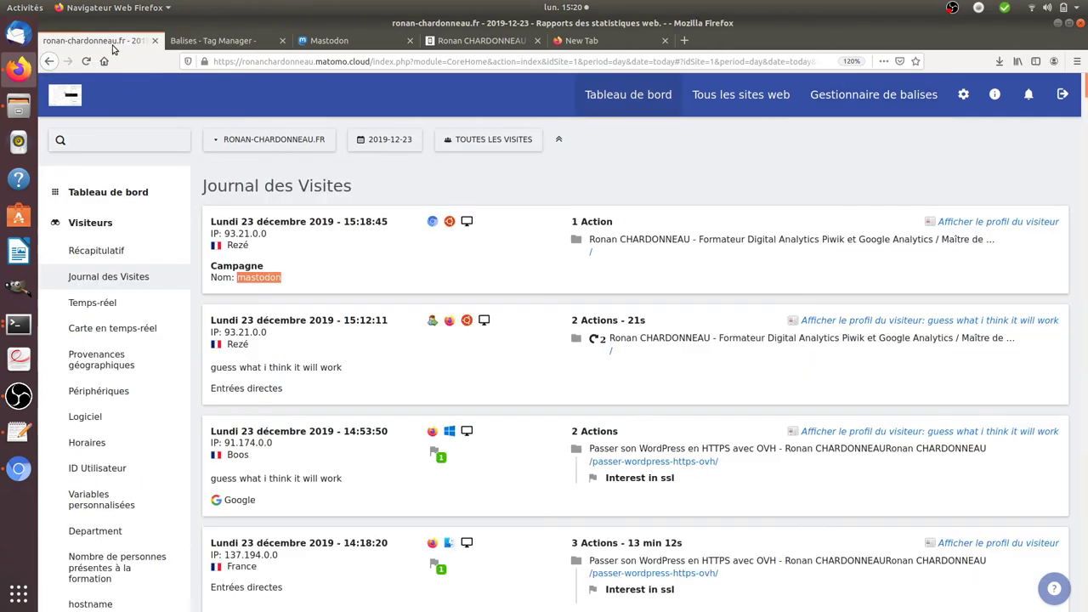
click(86, 61)
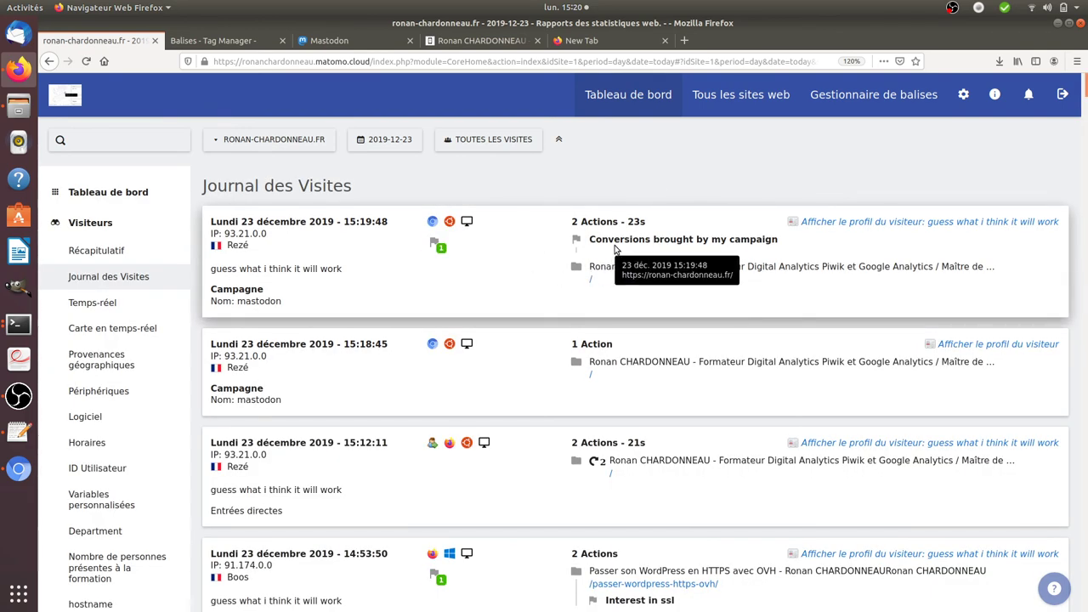
drag(592, 240, 778, 244)
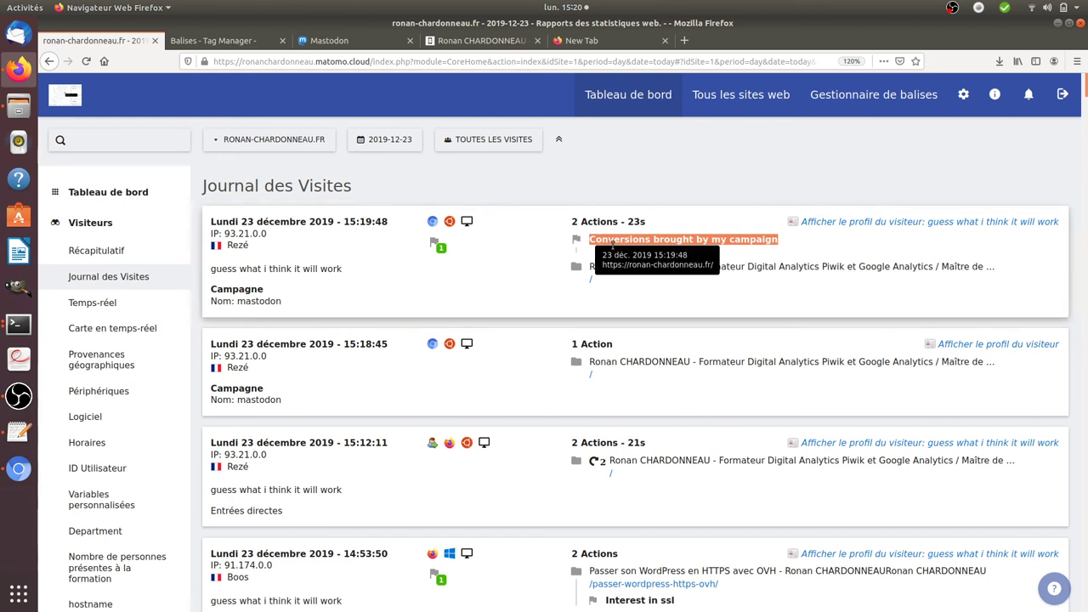
click(86, 61)
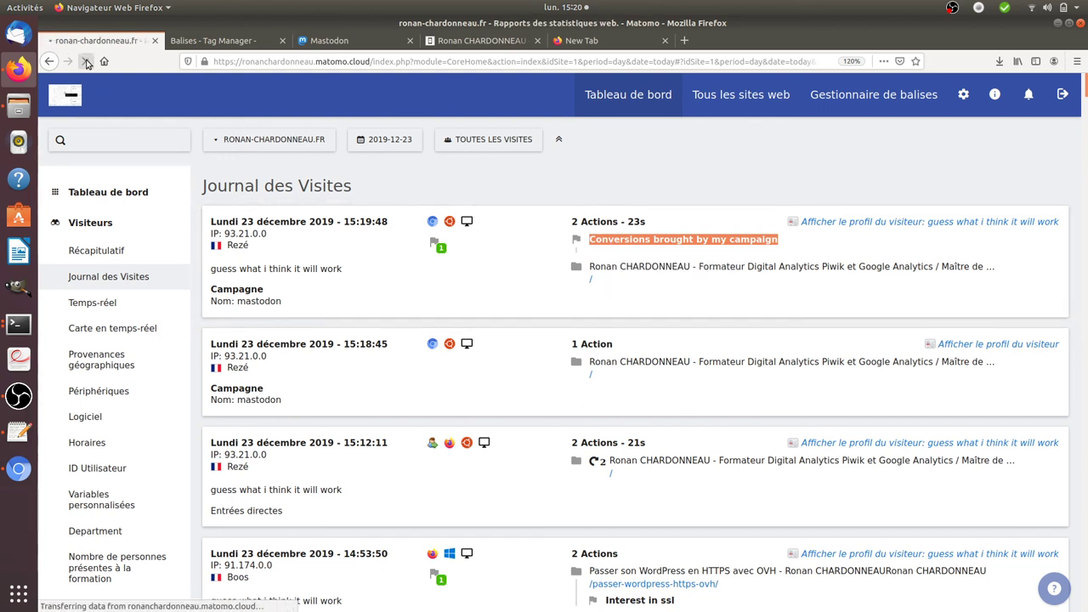